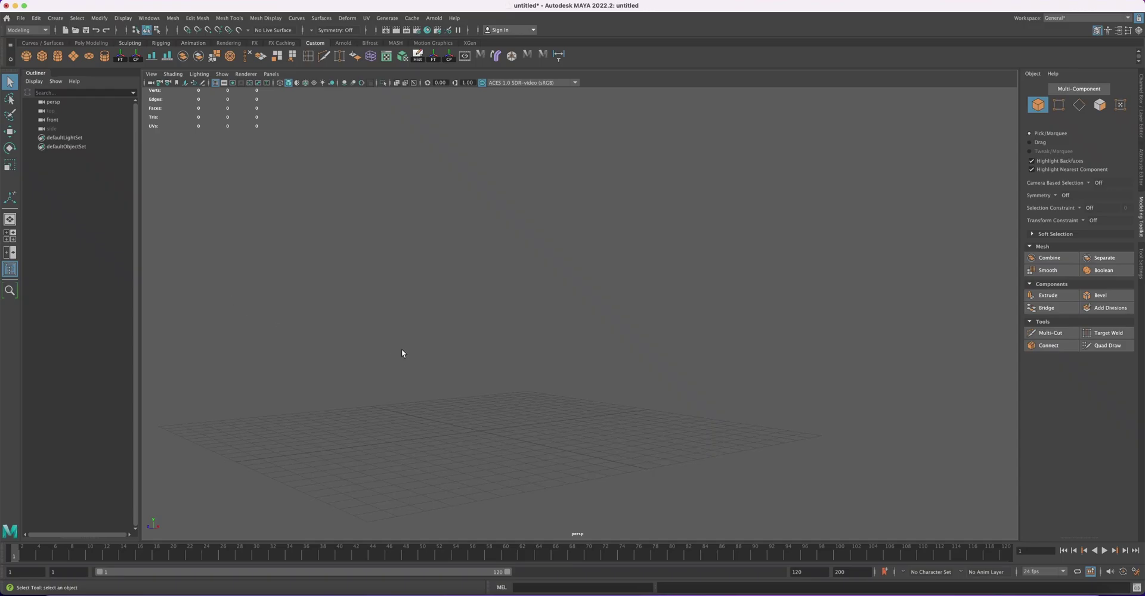
{"action": "middle_click_drag", "start_coordinate": [438, 399], "coordinate": [503, 317], "text": "alt"}
{"action": "left_click_drag", "start_coordinate": [504, 317], "coordinate": [516, 330], "text": "alt"}
{"action": "right_click_drag", "start_coordinate": [507, 332], "coordinate": [608, 398], "text": "alt"}
{"action": "left_click_drag", "start_coordinate": [607, 398], "coordinate": [556, 393], "text": "alt"}
{"action": "middle_click_drag", "start_coordinate": [571, 398], "coordinate": [593, 386], "text": "alt"}
{"action": "left_click_drag", "start_coordinate": [567, 380], "coordinate": [568, 356], "text": "alt"}
Import IMG_0056.jpg as an image plane in the maximized front view.
{"action": "key", "text": "space"}
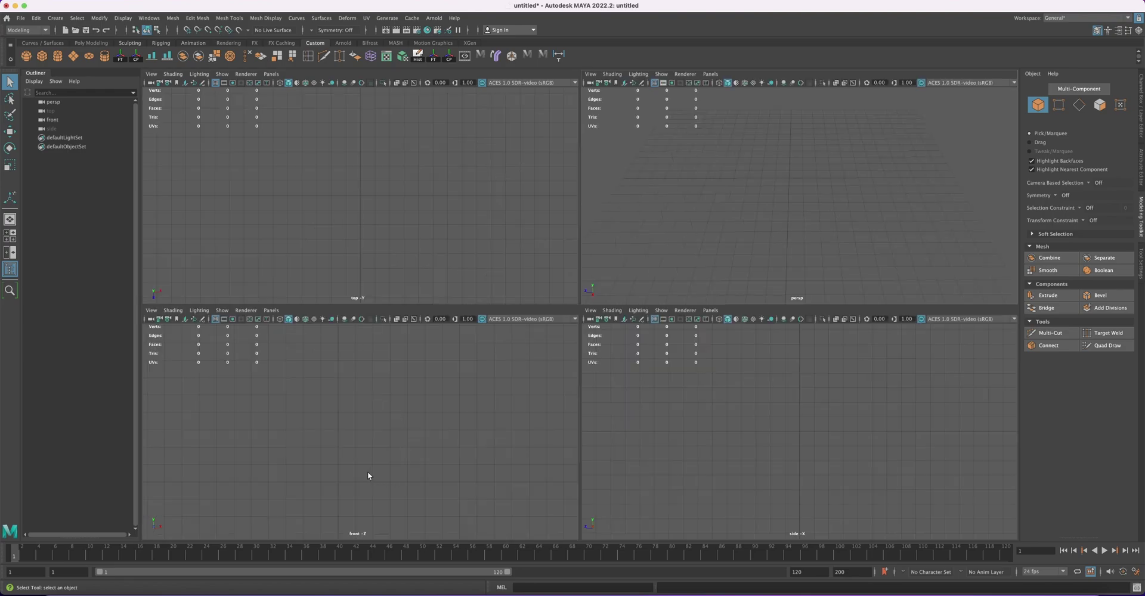
{"action": "key", "text": "space"}
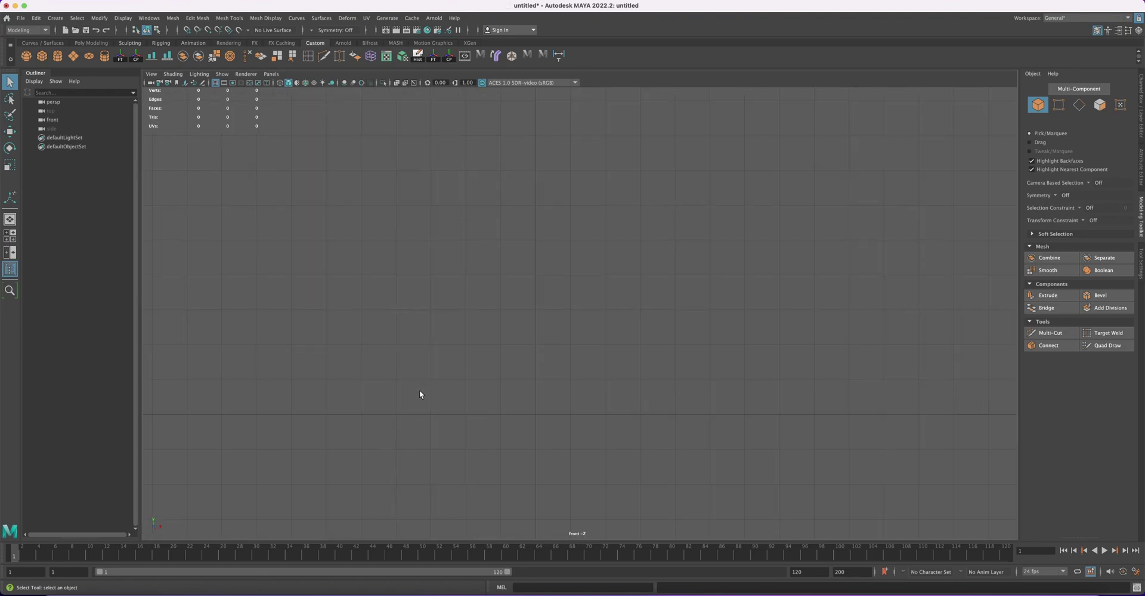
{"action": "middle_click_drag", "start_coordinate": [429, 404], "coordinate": [452, 285], "text": "alt"}
{"action": "middle_click_drag", "start_coordinate": [540, 352], "coordinate": [508, 340], "text": "alt"}
{"action": "right_click_drag", "start_coordinate": [508, 340], "coordinate": [499, 337], "text": "alt"}
{"action": "left_click", "coordinate": [151, 74]}
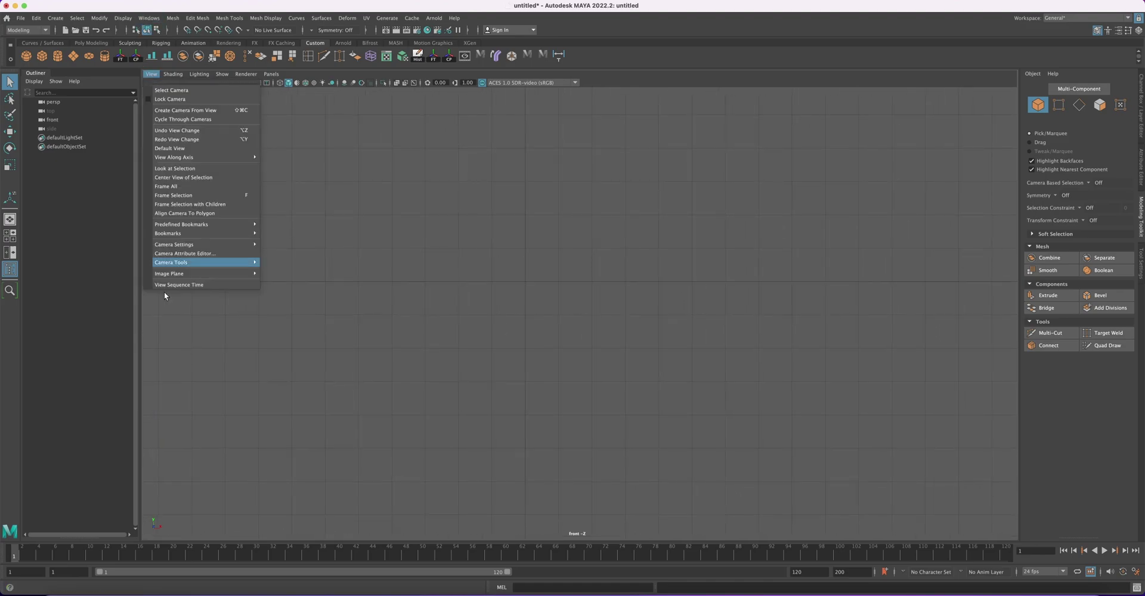
{"action": "mouse_move", "coordinate": [190, 279]}
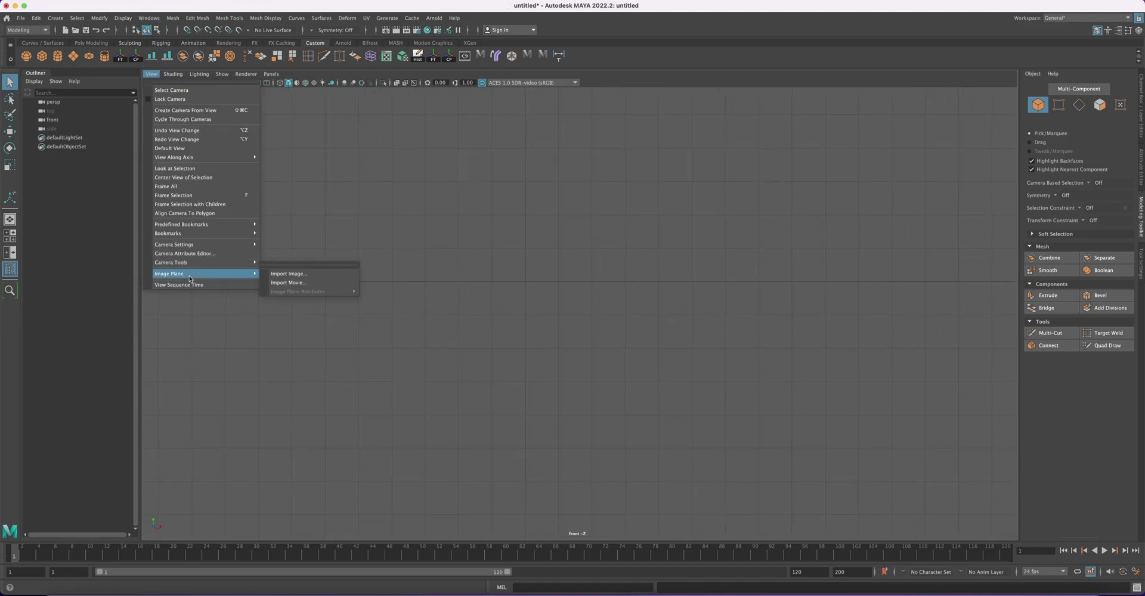
{"action": "left_click", "coordinate": [292, 276]}
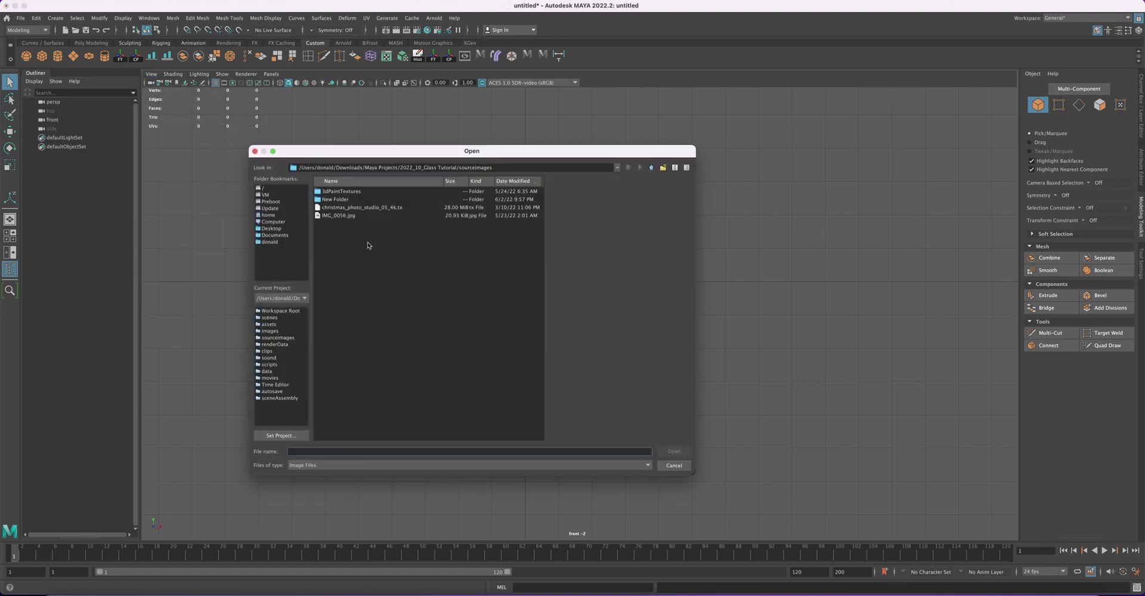
{"action": "left_click", "coordinate": [338, 216]}
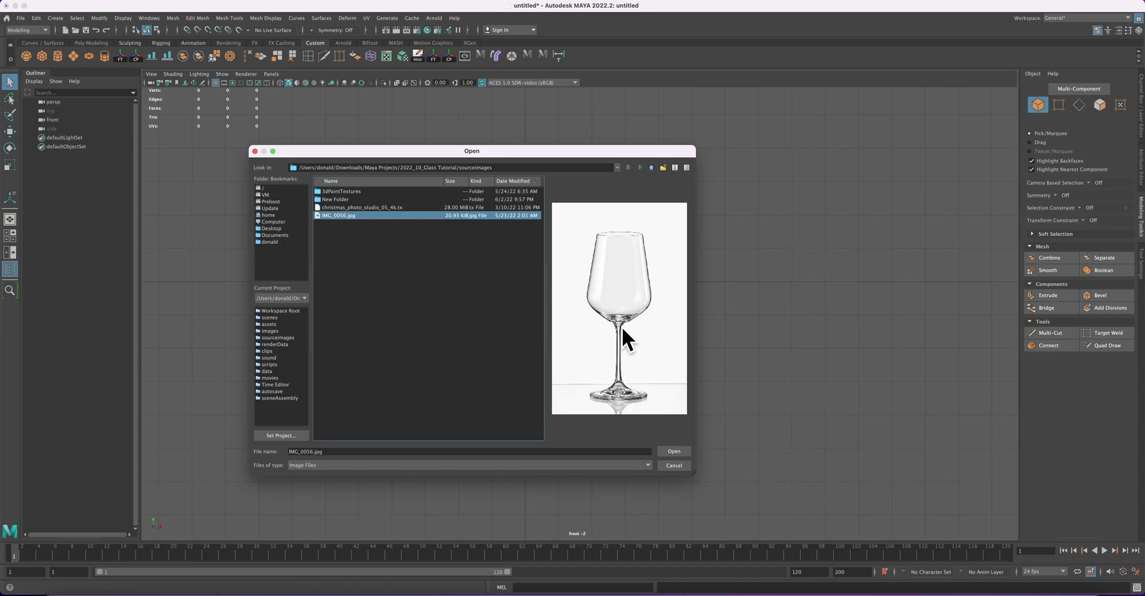
{"action": "left_click", "coordinate": [673, 453]}
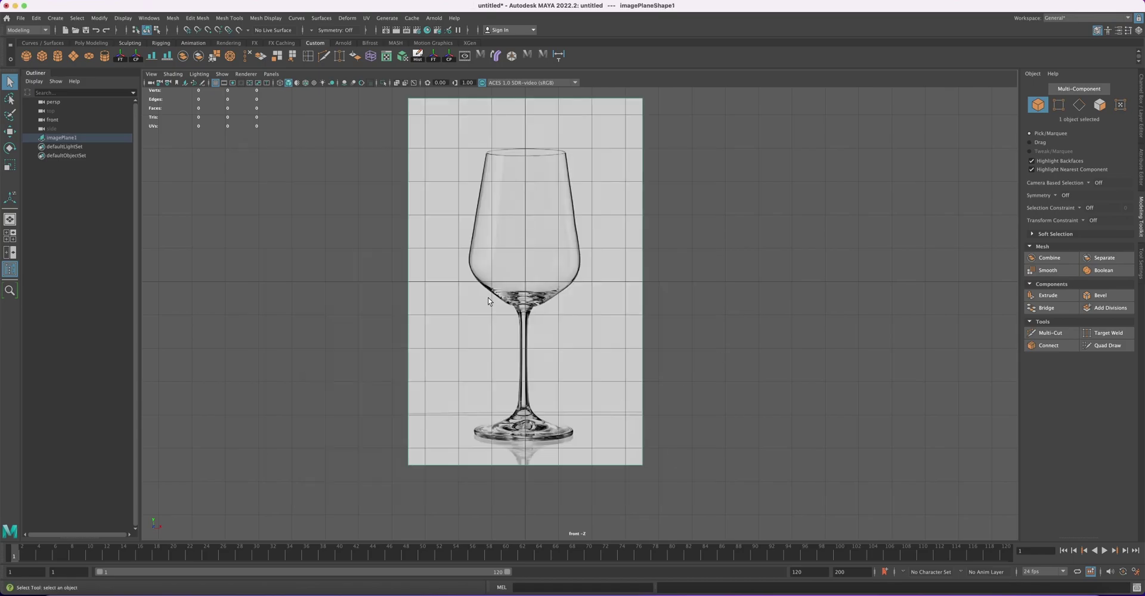
Scale the wine glass image plane up uniformly to about one and a half times its size.
{"action": "left_click", "coordinate": [544, 345]}
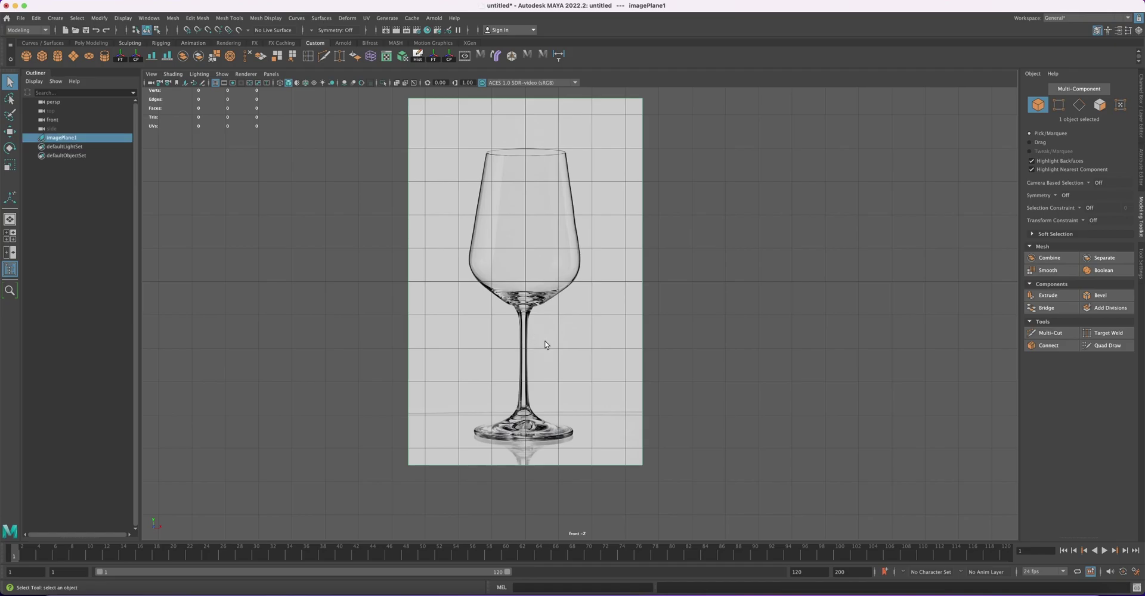
{"action": "key", "text": "r"}
{"action": "left_click_drag", "start_coordinate": [525, 282], "coordinate": [636, 358]}
Move the image plane to about X 0.07, Y 7.19 so the glass foot rests on the ground line and the stem centers on the axis.
{"action": "key", "text": "w"}
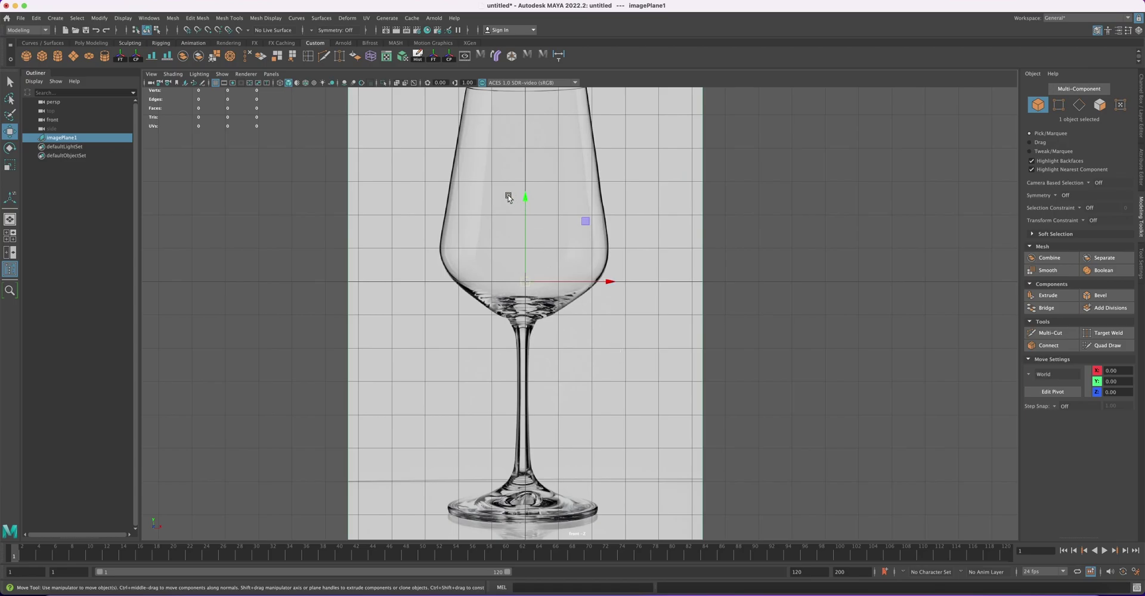
{"action": "left_click_drag", "start_coordinate": [526, 241], "coordinate": [554, 63]}
{"action": "middle_click_drag", "start_coordinate": [587, 241], "coordinate": [582, 352], "text": "alt"}
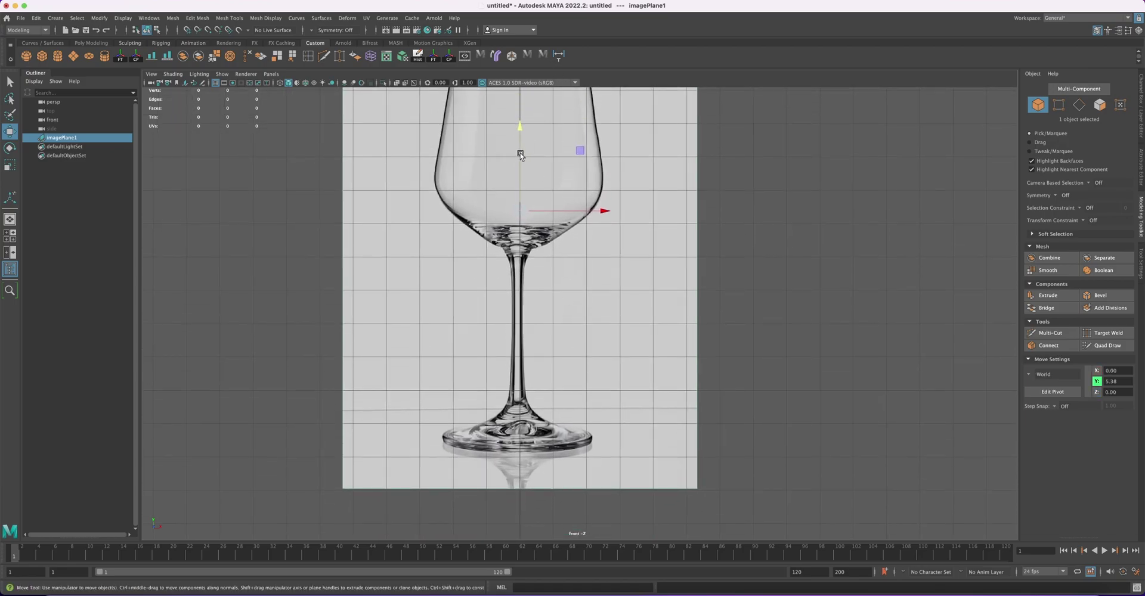
{"action": "left_click_drag", "start_coordinate": [521, 155], "coordinate": [524, 96]}
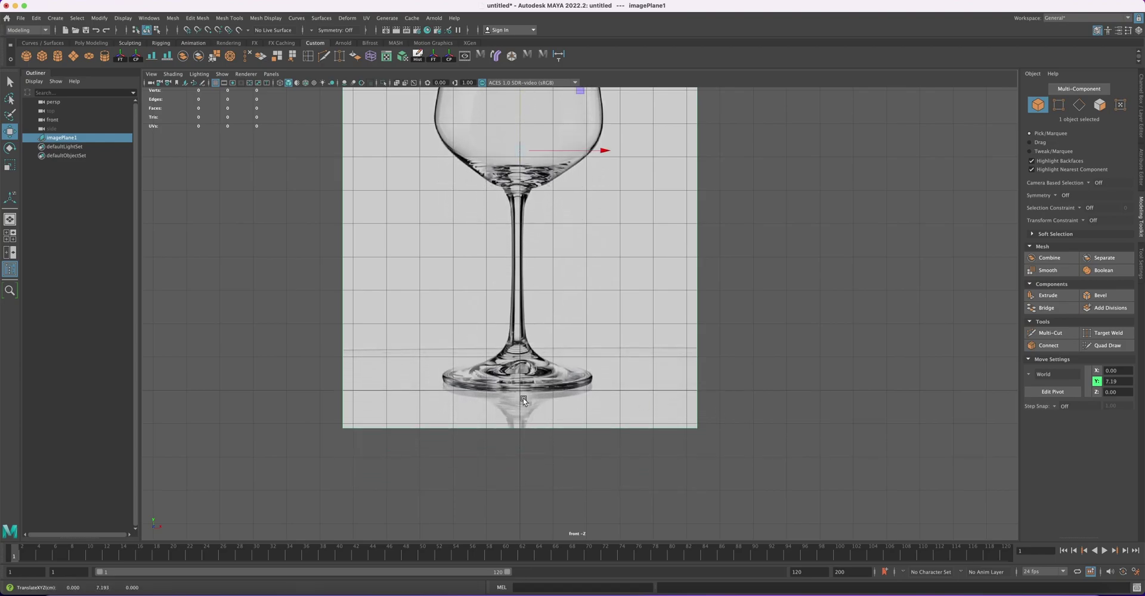
{"action": "left_click_drag", "start_coordinate": [605, 150], "coordinate": [610, 152]}
{"action": "middle_click_drag", "start_coordinate": [549, 203], "coordinate": [538, 330], "text": "alt"}
{"action": "scroll", "coordinate": [531, 299], "scroll_direction": "down", "scroll_amount": 1}
{"action": "mouse_move", "coordinate": [523, 273]}
{"action": "middle_mouse_down", "text": "alt"}
{"action": "mouse_move", "coordinate": [528, 294]}
{"action": "mouse_move", "coordinate": [536, 278]}
{"action": "middle_mouse_up", "text": "alt"}
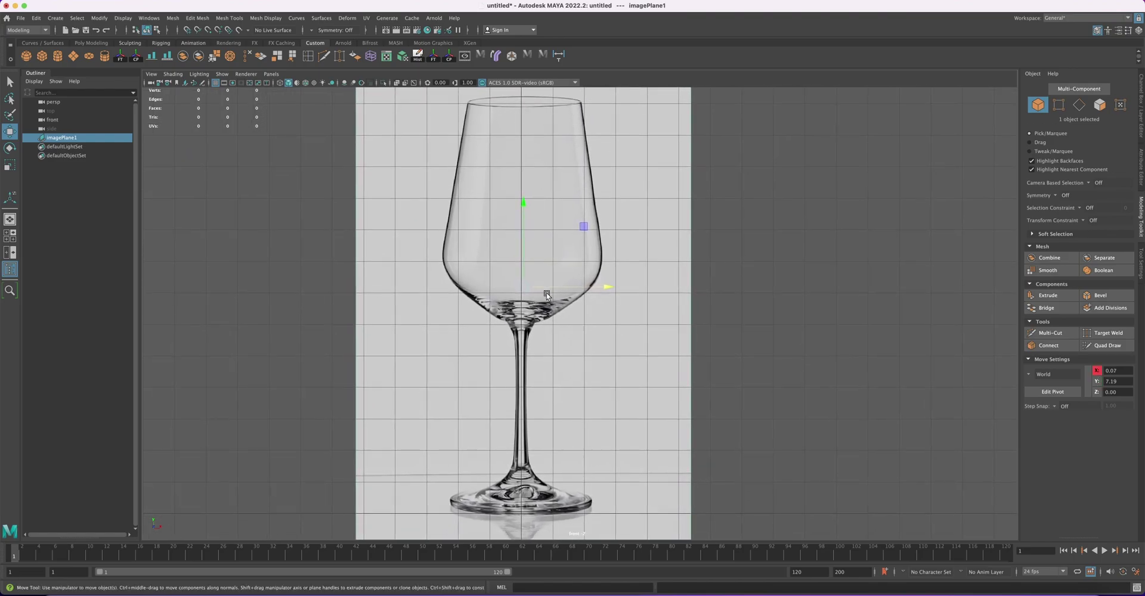
{"action": "left_click", "coordinate": [728, 248]}
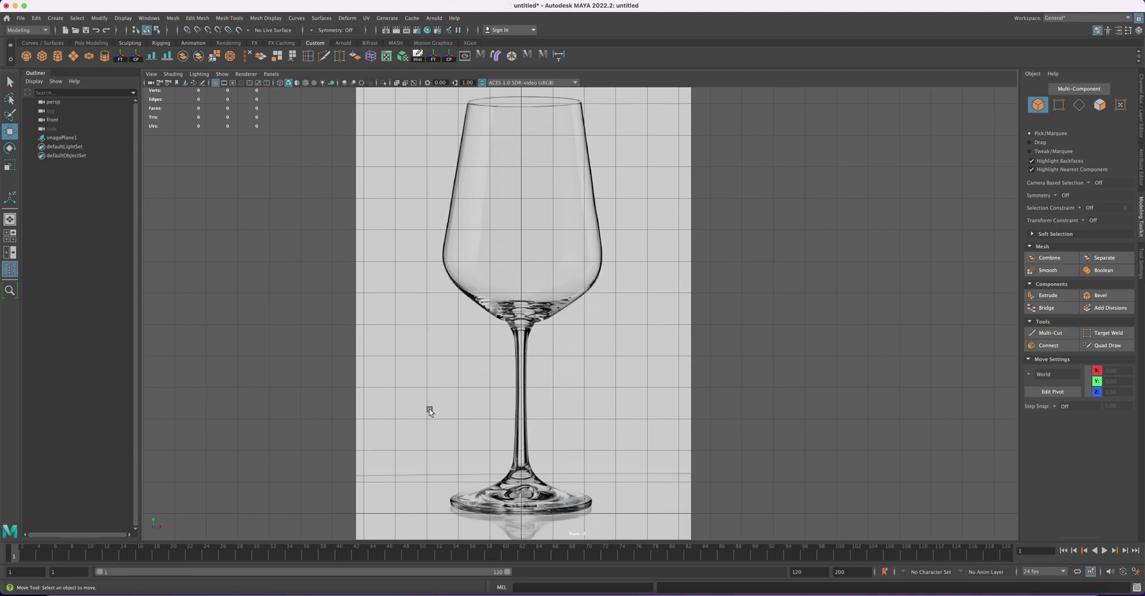
Start a CV curve at the center of the bowl's inner bottom and trace outward around its lower inner curve.
{"action": "left_click", "coordinate": [56, 19]}
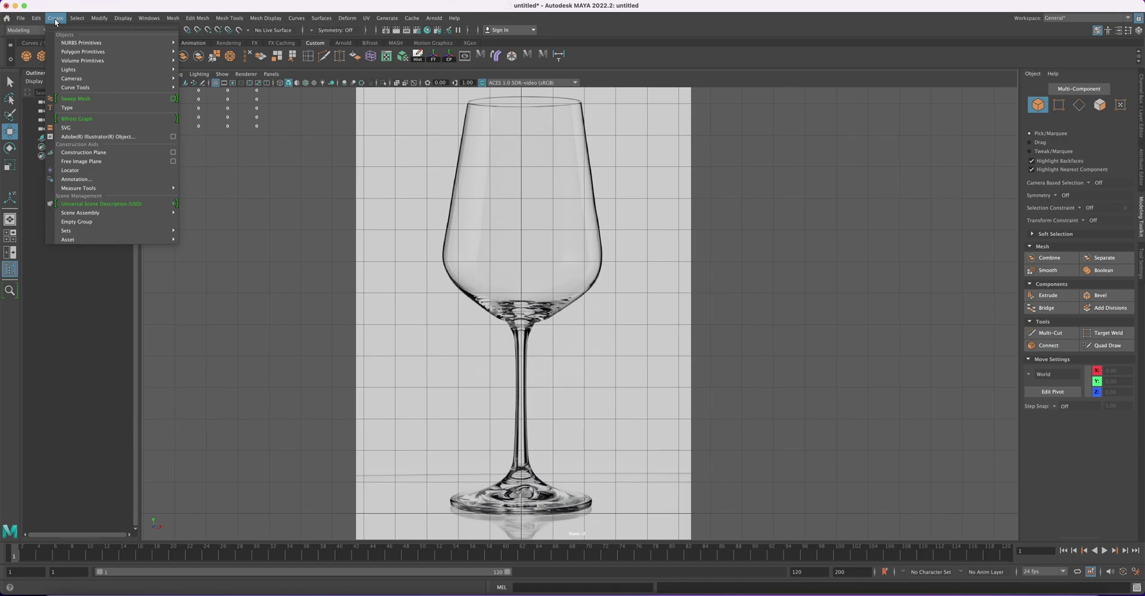
{"action": "mouse_move", "coordinate": [90, 88]}
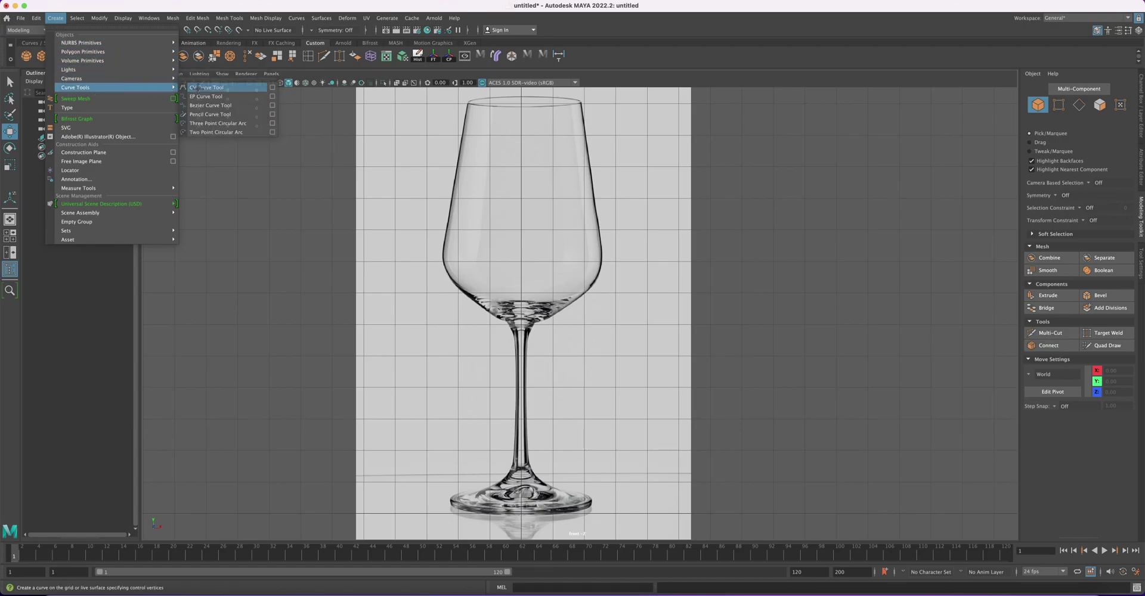
{"action": "left_click", "coordinate": [203, 87]}
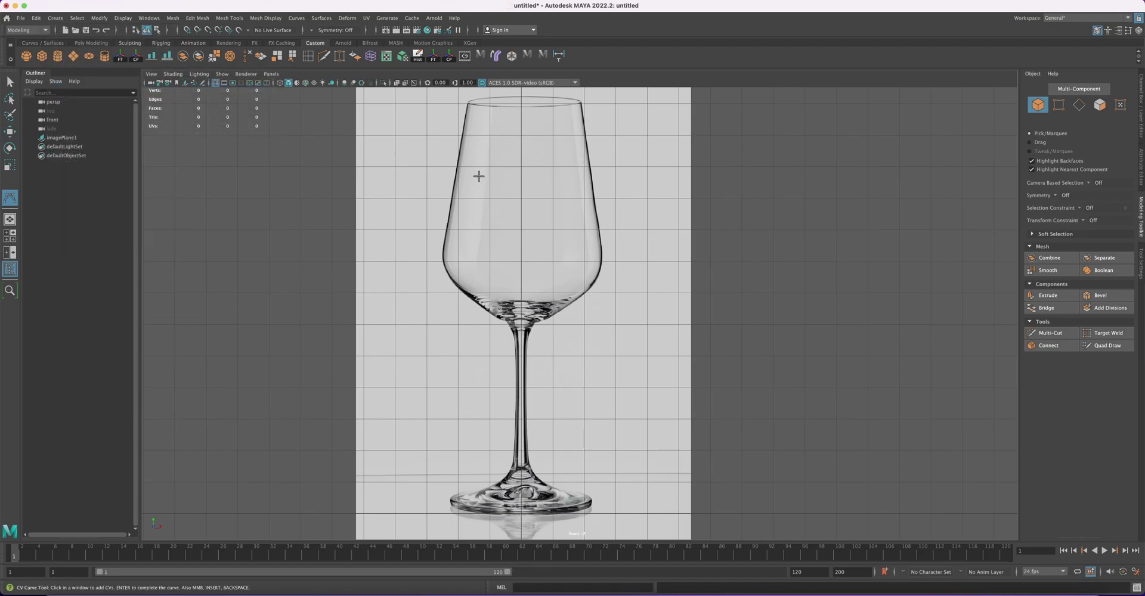
{"action": "left_click", "coordinate": [522, 301]}
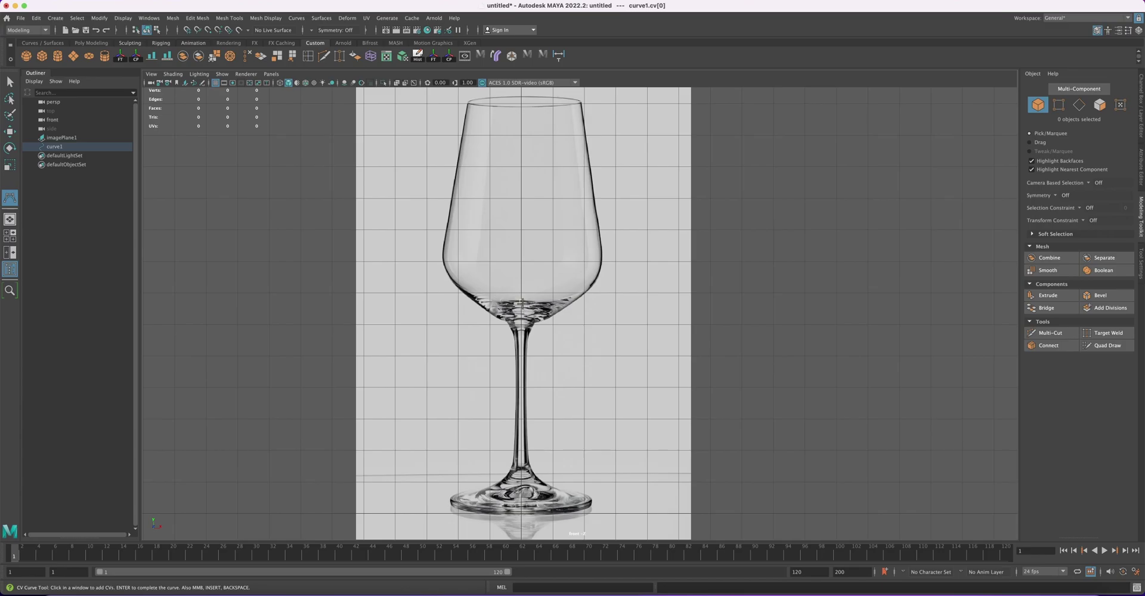
{"action": "left_click", "coordinate": [498, 300]}
{"action": "left_click", "coordinate": [478, 294]}
{"action": "left_click", "coordinate": [461, 279]}
{"action": "left_click", "coordinate": [452, 268]}
Continue the CV curve up the inner bowl wall and place points around the glass rim.
{"action": "left_click", "coordinate": [452, 224]}
{"action": "left_click", "coordinate": [457, 192]}
{"action": "left_click", "coordinate": [460, 173]}
{"action": "left_click", "coordinate": [464, 147]}
{"action": "left_click", "coordinate": [469, 127]}
{"action": "left_click", "coordinate": [469, 108]}
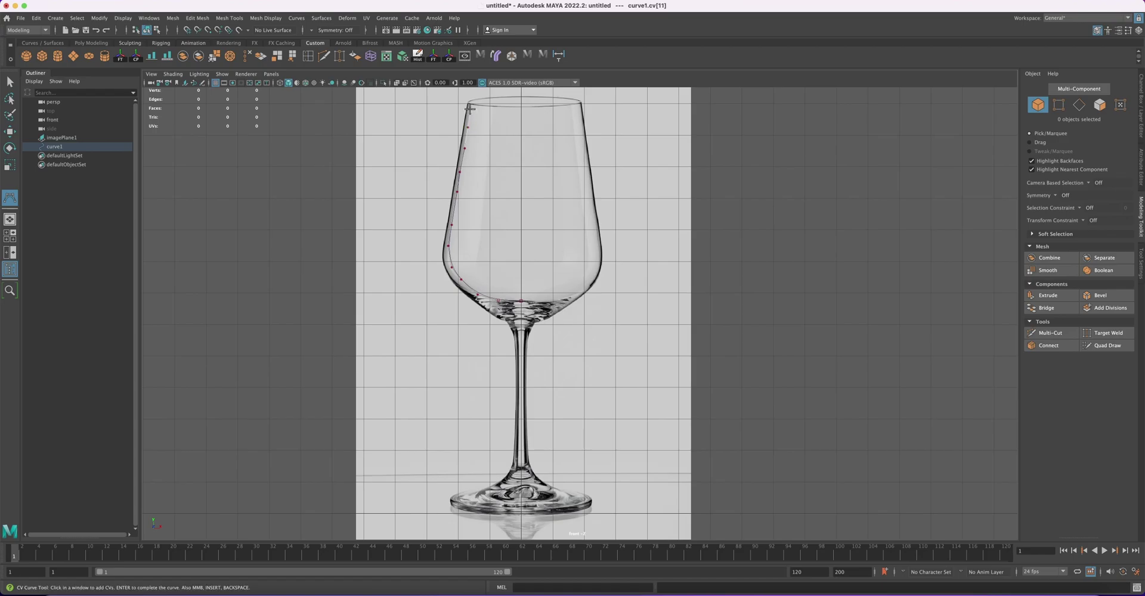
{"action": "left_click", "coordinate": [470, 103]}
{"action": "left_click", "coordinate": [467, 104]}
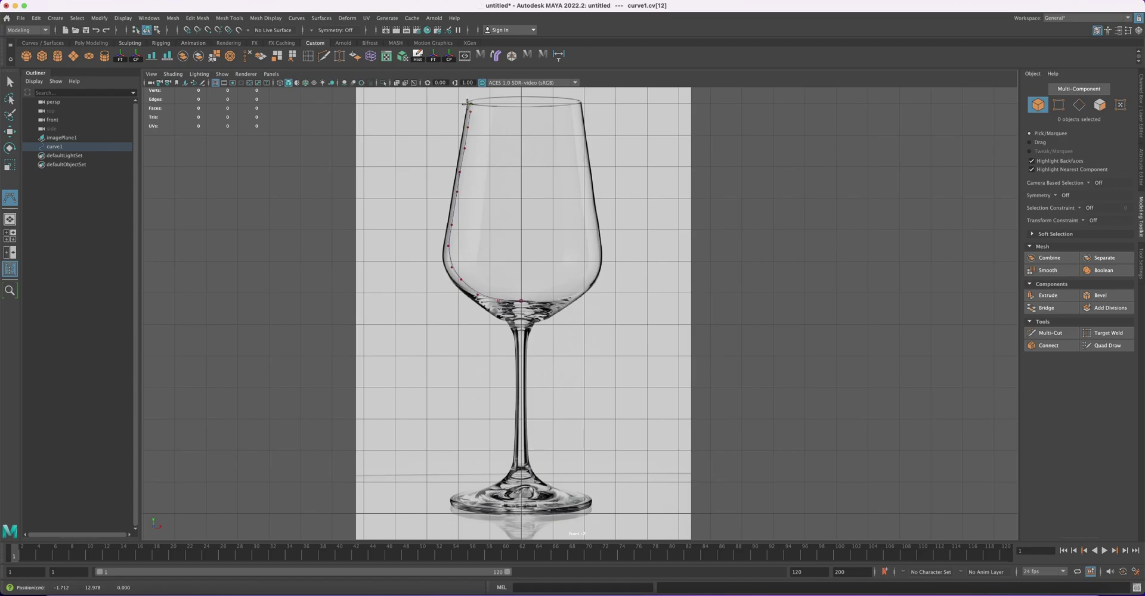
Trace the CV curve down the outer bowl wall from the rim past the widest part.
{"action": "left_click", "coordinate": [465, 125]}
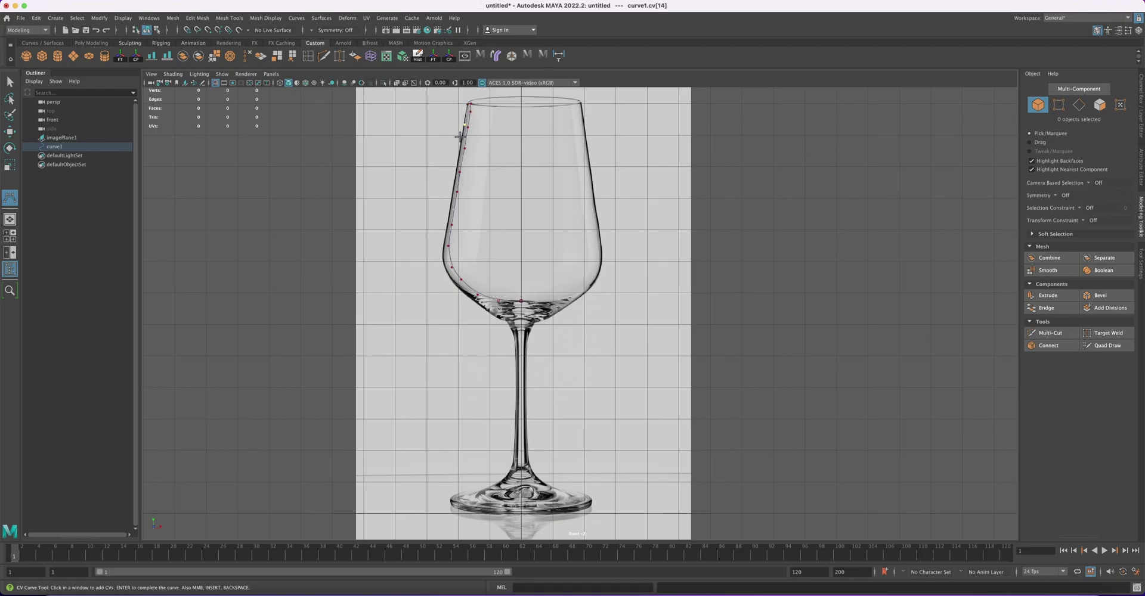
{"action": "left_click", "coordinate": [454, 173]}
{"action": "left_click", "coordinate": [453, 191]}
{"action": "left_click", "coordinate": [451, 205]}
{"action": "left_click", "coordinate": [445, 227]}
{"action": "left_click", "coordinate": [443, 252]}
{"action": "left_click", "coordinate": [447, 275]}
Continue the CV curve along the bowl's outer underside and down the edge of the stem.
{"action": "left_click", "coordinate": [475, 302]}
{"action": "left_click", "coordinate": [491, 315]}
{"action": "left_click", "coordinate": [496, 318]}
{"action": "left_click", "coordinate": [503, 322]}
{"action": "middle_click_drag", "start_coordinate": [516, 393], "coordinate": [525, 308], "text": "alt"}
{"action": "left_click", "coordinate": [525, 294]}
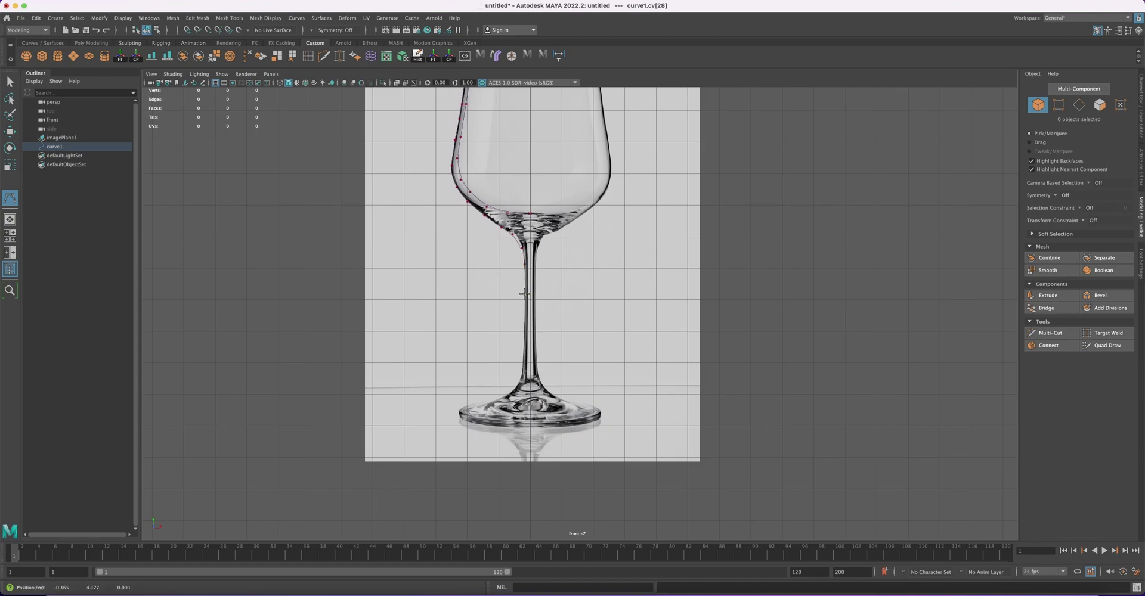
{"action": "left_click", "coordinate": [524, 321]}
{"action": "left_click", "coordinate": [524, 344]}
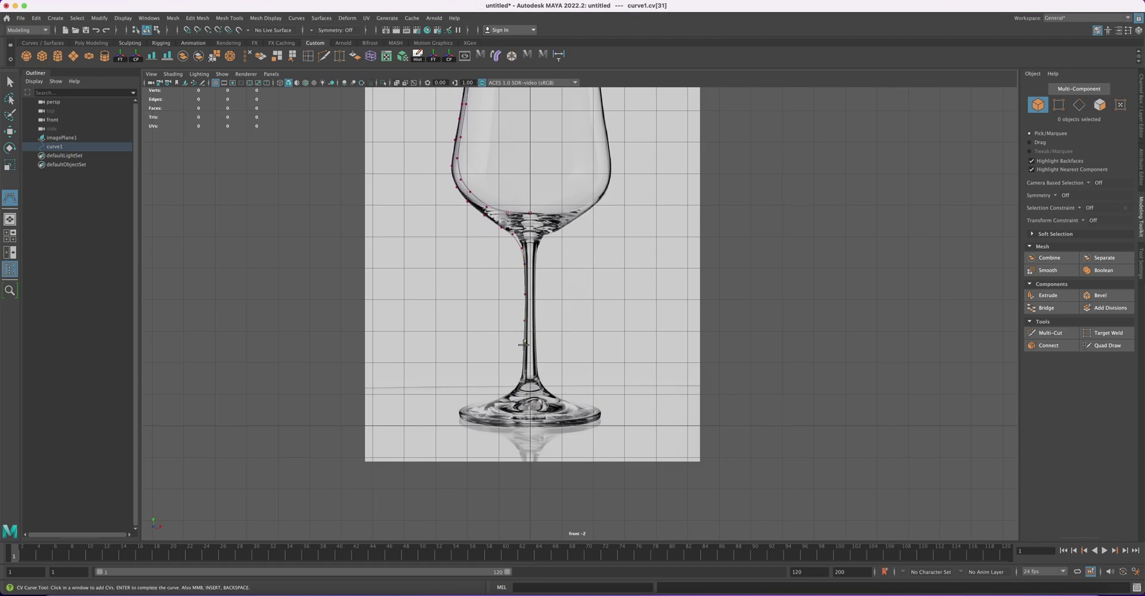
{"action": "left_click", "coordinate": [523, 360]}
Trace the foot's top and rim, return along its underside to the center axis, and finish the CV curve.
{"action": "left_click", "coordinate": [494, 403]}
{"action": "left_click", "coordinate": [460, 416]}
{"action": "left_click", "coordinate": [474, 420]}
{"action": "left_click", "coordinate": [481, 416]}
{"action": "left_click", "coordinate": [492, 412]}
{"action": "left_click", "coordinate": [530, 411]}
{"action": "key", "text": "w"}
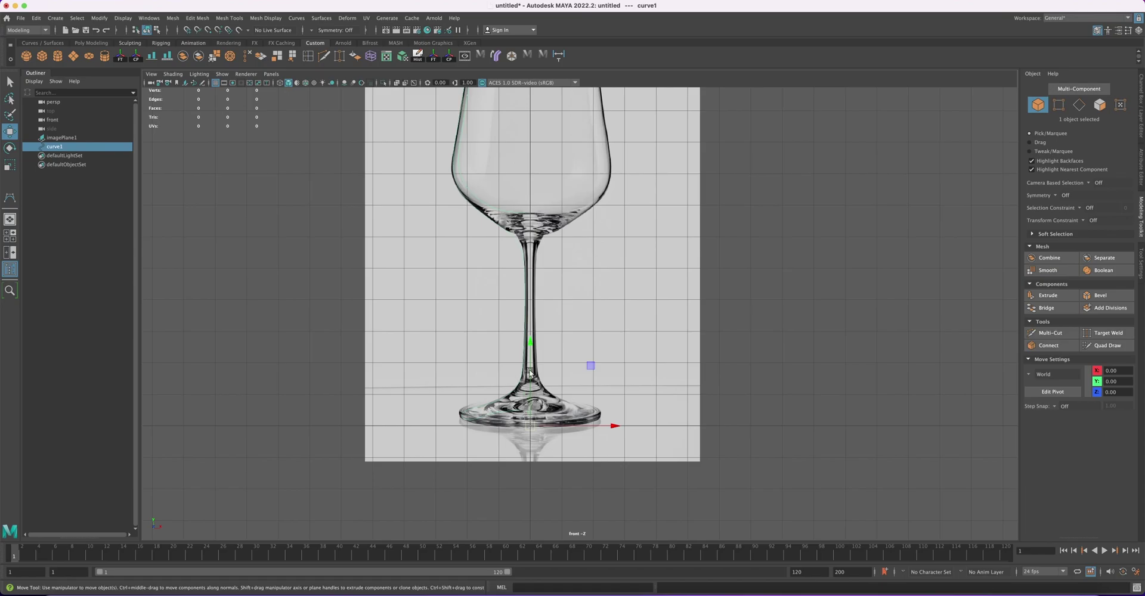
Display the profile curve's control vertices and move the outer one at the bowl's widest point slightly outward.
{"action": "middle_click_drag", "start_coordinate": [526, 273], "coordinate": [524, 362], "text": "alt"}
{"action": "right_click_drag", "start_coordinate": [516, 364], "coordinate": [499, 340], "text": "alt"}
{"action": "middle_click_drag", "start_coordinate": [463, 245], "coordinate": [507, 272], "text": "alt"}
{"action": "right_click_drag", "start_coordinate": [508, 281], "coordinate": [517, 314], "text": "alt"}
{"action": "scroll", "coordinate": [517, 313], "scroll_direction": "up", "scroll_amount": 2}
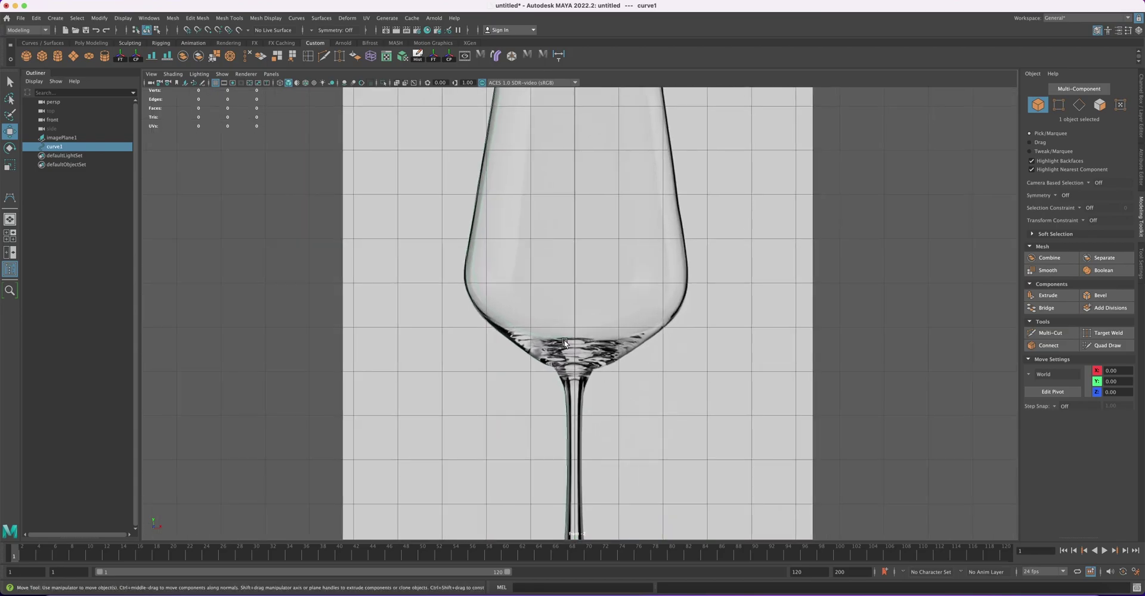
{"action": "right_click", "coordinate": [468, 281]}
{"action": "left_click", "coordinate": [427, 280]}
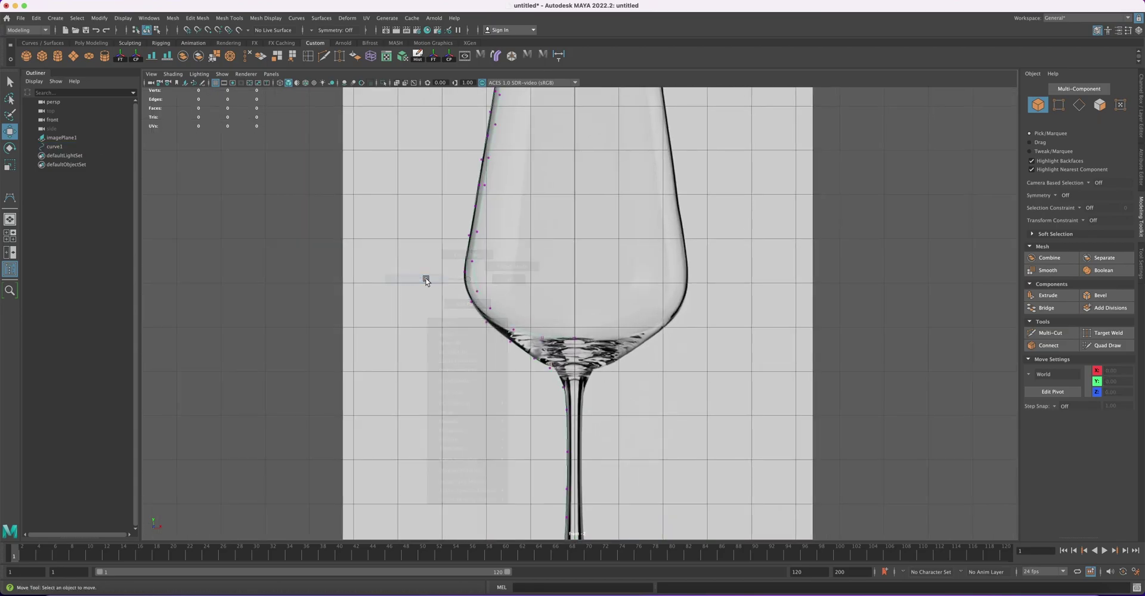
{"action": "left_click", "coordinate": [467, 272]}
{"action": "left_click_drag", "start_coordinate": [466, 272], "coordinate": [461, 274]}
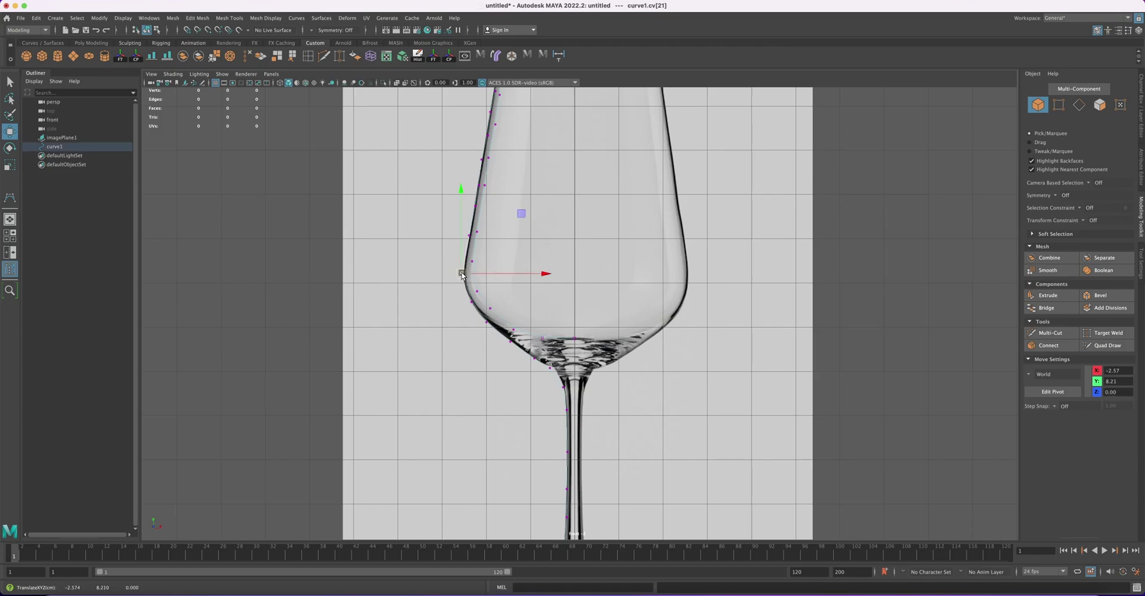
Adjust the control vertices along the bowl's lower outer edge to follow the reference outline.
{"action": "left_click", "coordinate": [471, 303]}
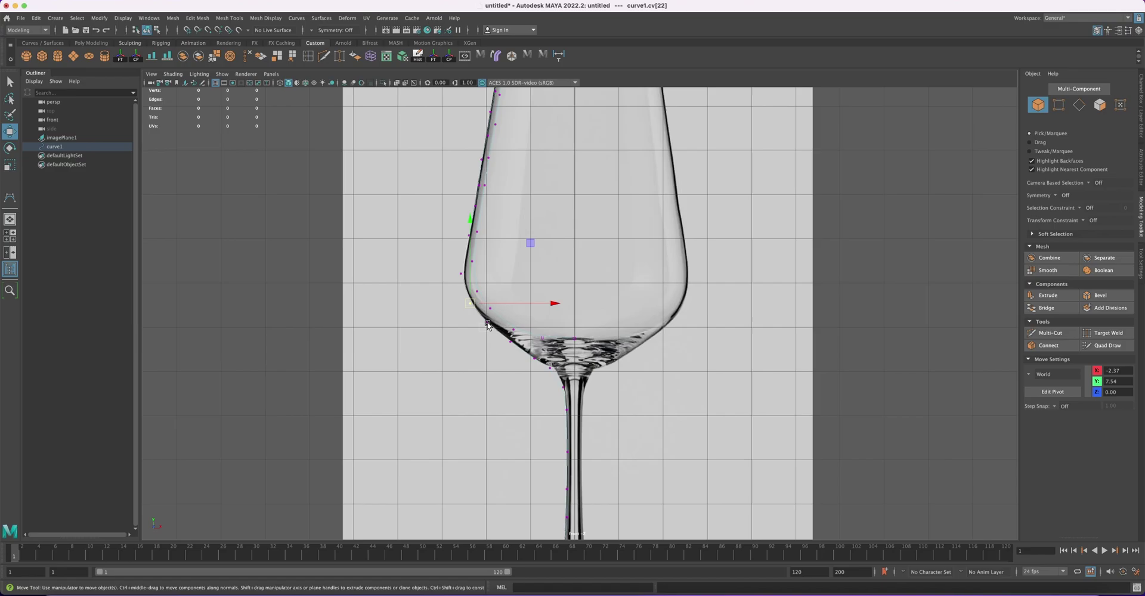
{"action": "left_click", "coordinate": [486, 322]}
{"action": "scroll", "coordinate": [523, 408], "scroll_direction": "up", "scroll_amount": 5}
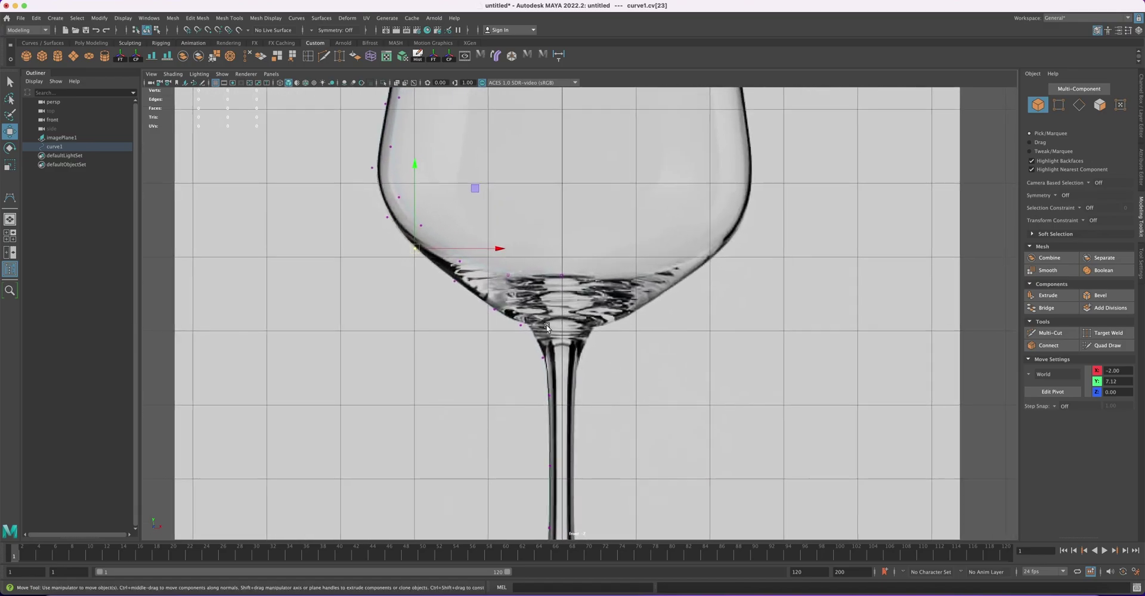
{"action": "left_click_drag", "start_coordinate": [510, 330], "coordinate": [528, 323]}
{"action": "left_click", "coordinate": [500, 310]}
Adjust the control vertices on the foot's upper slope and outer rim to follow the reference outline.
{"action": "middle_click_drag", "start_coordinate": [537, 411], "coordinate": [535, 340], "text": "alt"}
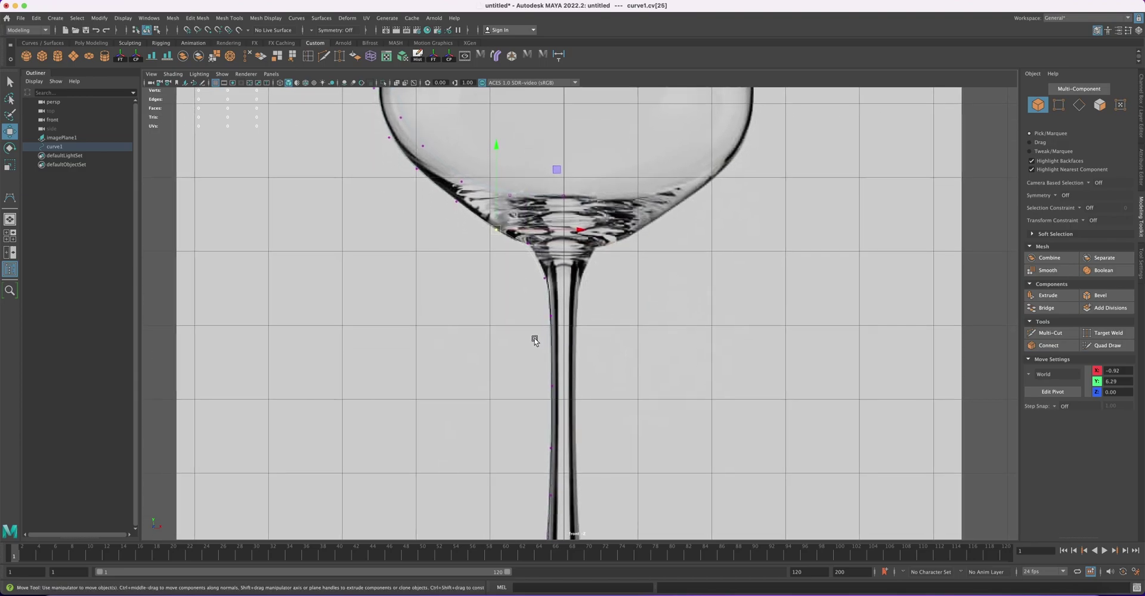
{"action": "middle_click_drag", "start_coordinate": [522, 455], "coordinate": [543, 295], "text": "alt"}
{"action": "middle_click_drag", "start_coordinate": [557, 387], "coordinate": [545, 258], "text": "alt"}
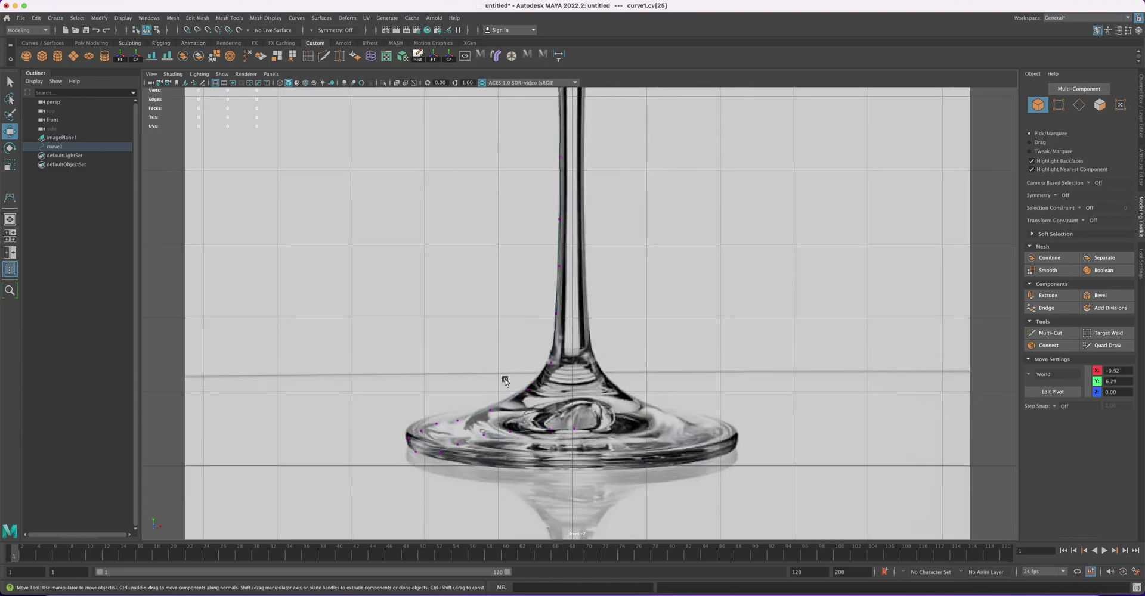
{"action": "middle_click_drag", "start_coordinate": [506, 382], "coordinate": [502, 315], "text": "alt"}
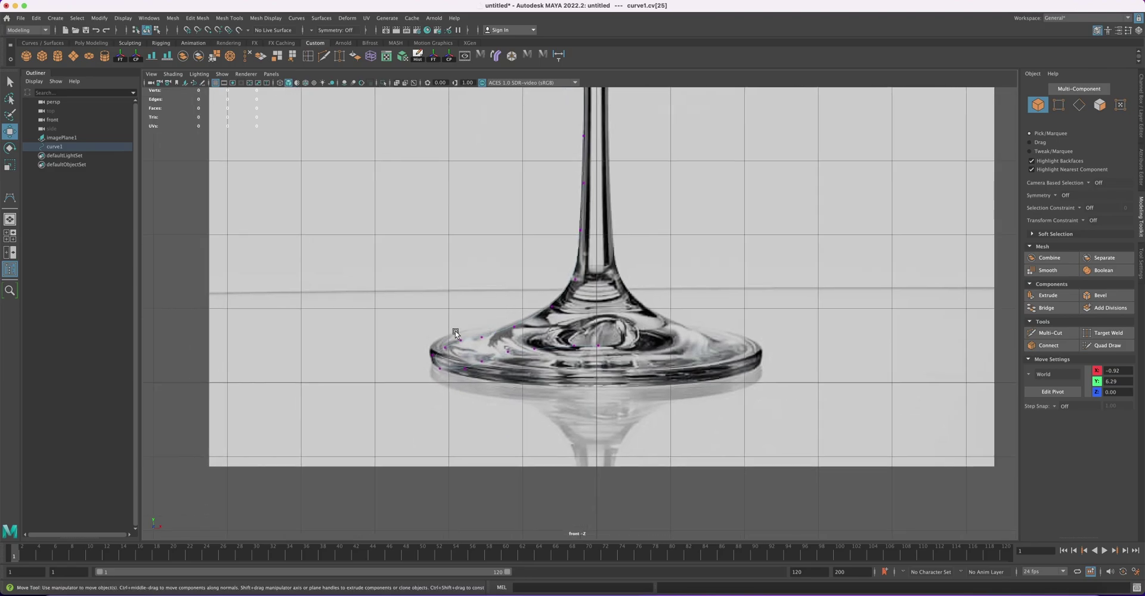
{"action": "left_click", "coordinate": [483, 335]}
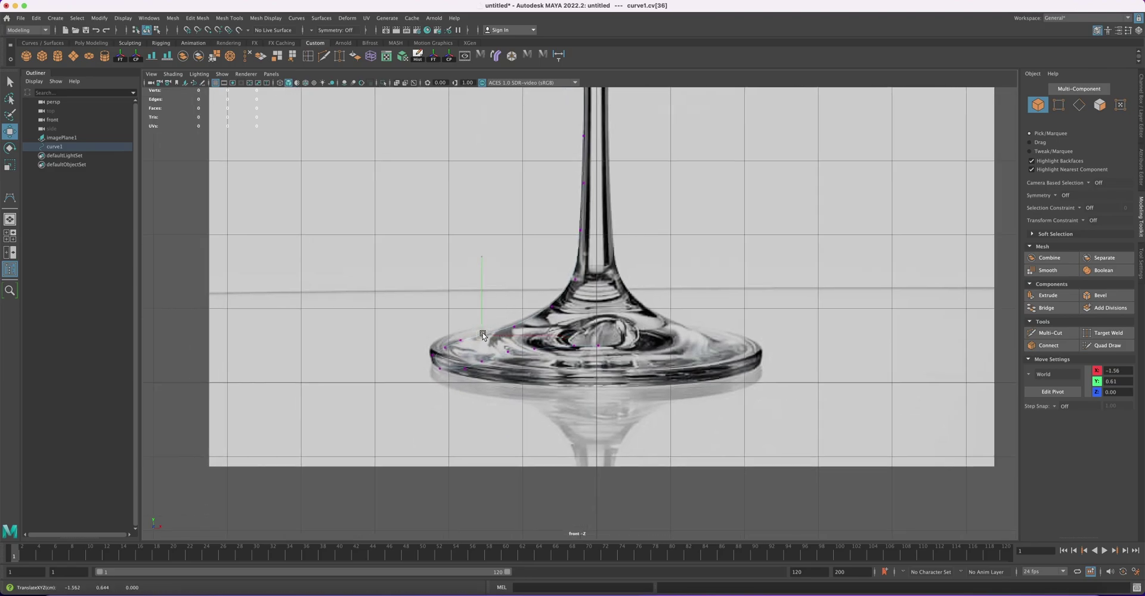
{"action": "left_click", "coordinate": [435, 373]}
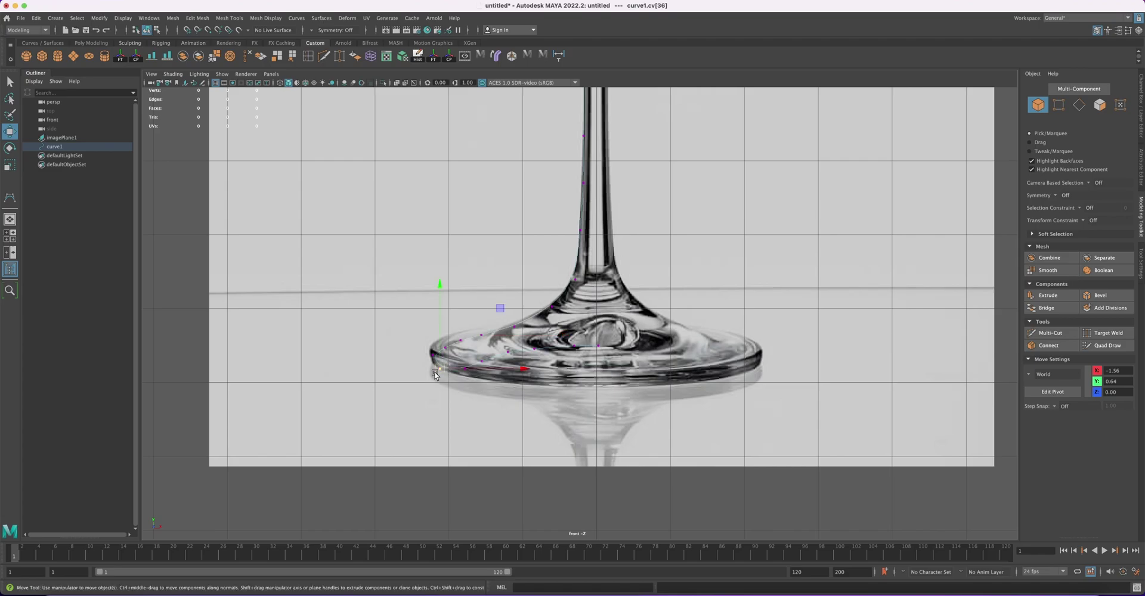
{"action": "left_click", "coordinate": [434, 373]}
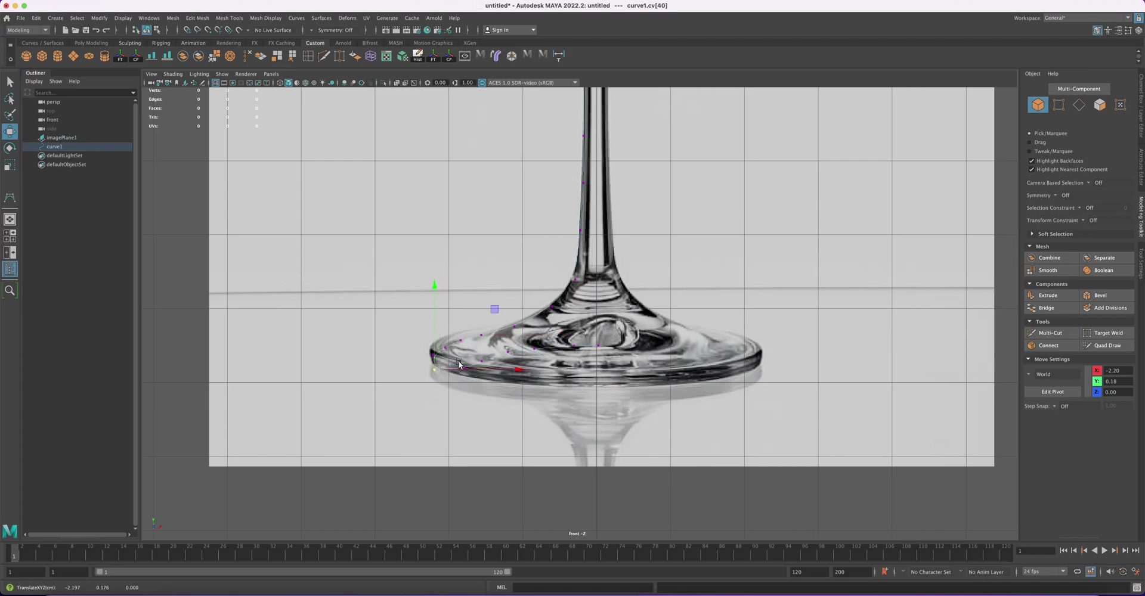
{"action": "left_click", "coordinate": [463, 368]}
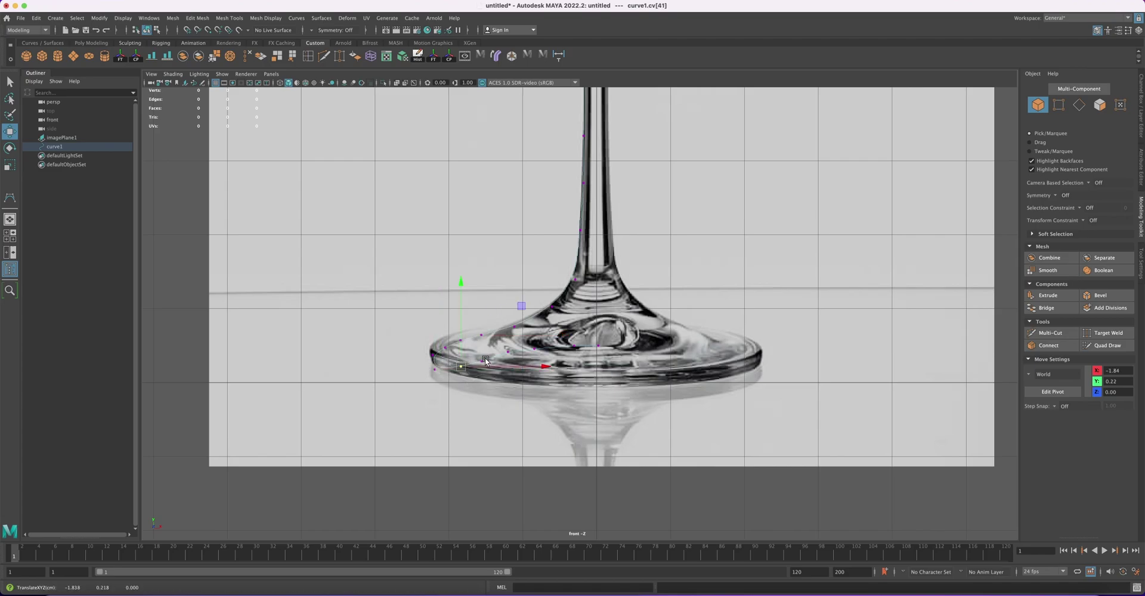
Reposition the control vertices along the inner part of the foot's underside toward the center axis.
{"action": "left_click", "coordinate": [512, 353]}
{"action": "left_click", "coordinate": [537, 350]}
{"action": "left_click_drag", "start_coordinate": [539, 350], "coordinate": [541, 350]}
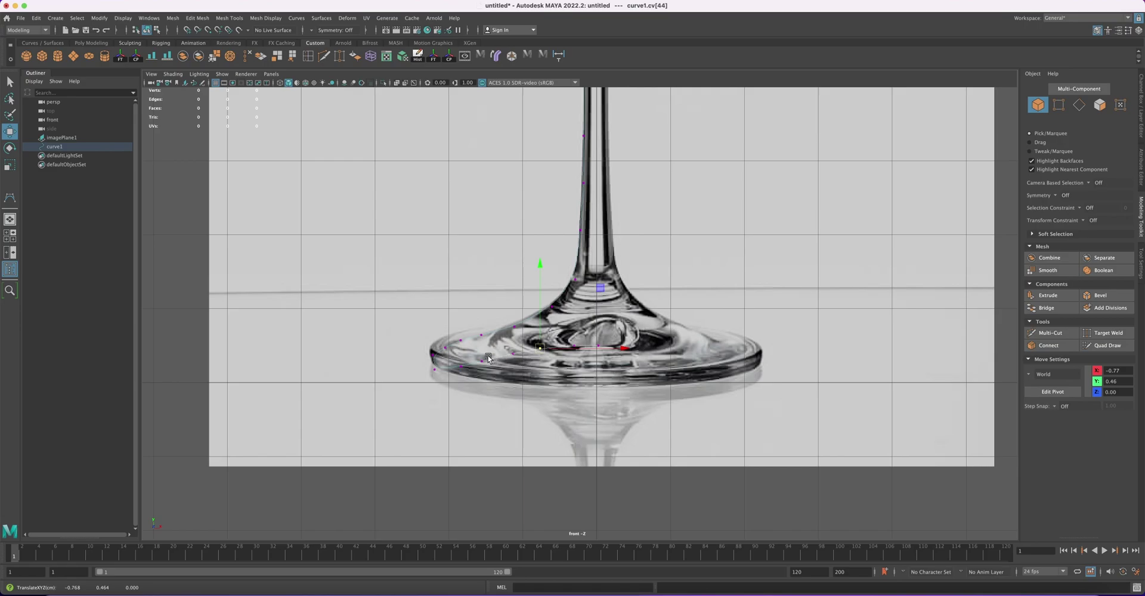
{"action": "left_click", "coordinate": [575, 347]}
{"action": "left_click_drag", "start_coordinate": [574, 346], "coordinate": [564, 345]}
Even out the control vertices' spacing along the foot's underside and nudge the one on the upper slope nearer the stem.
{"action": "left_click", "coordinate": [517, 360]}
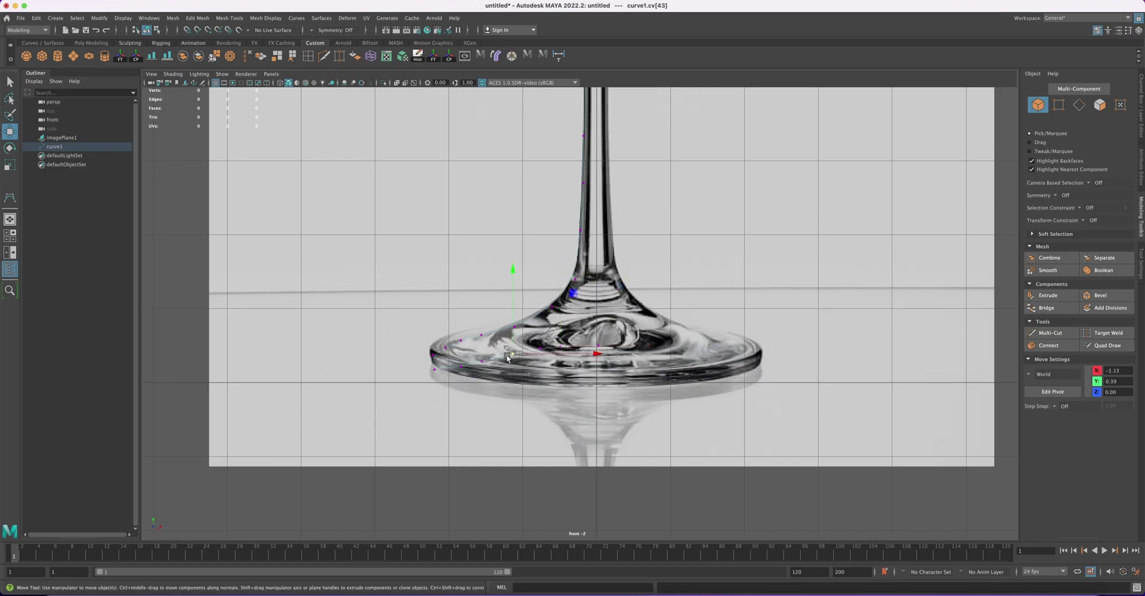
{"action": "left_click", "coordinate": [481, 361]}
{"action": "left_click", "coordinate": [494, 375]}
{"action": "mouse_move", "coordinate": [503, 345]}
{"action": "left_mouse_down"}
{"action": "mouse_move", "coordinate": [517, 357]}
{"action": "mouse_move", "coordinate": [501, 354]}
{"action": "left_mouse_up"}
{"action": "left_click", "coordinate": [531, 350]}
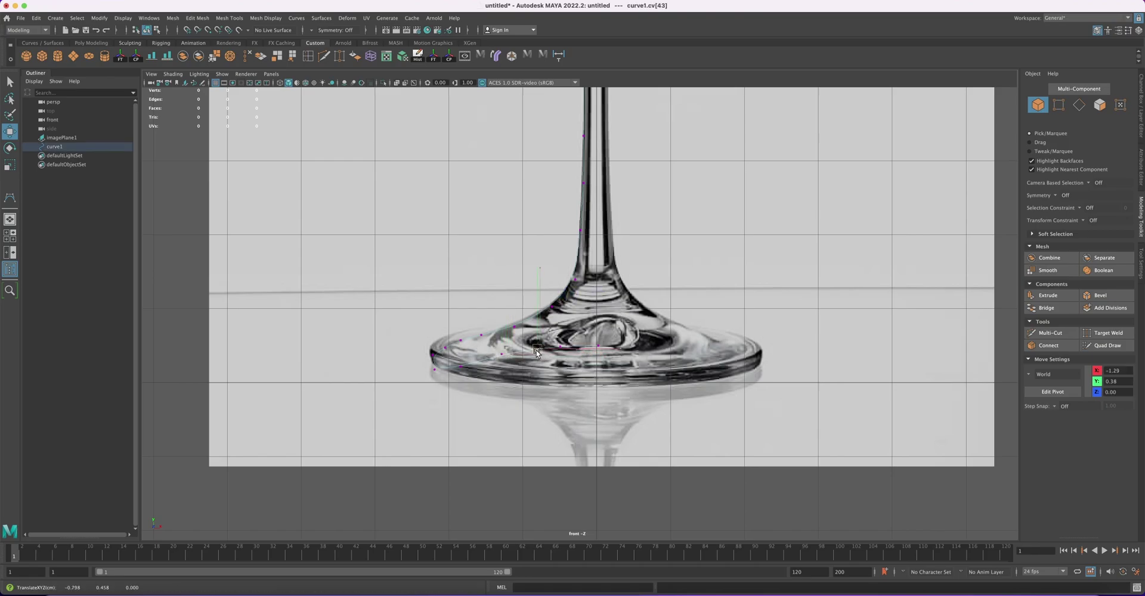
{"action": "left_click", "coordinate": [500, 353]}
{"action": "left_click", "coordinate": [460, 367]}
{"action": "left_click", "coordinate": [513, 328]}
{"action": "left_click_drag", "start_coordinate": [514, 327], "coordinate": [512, 325]}
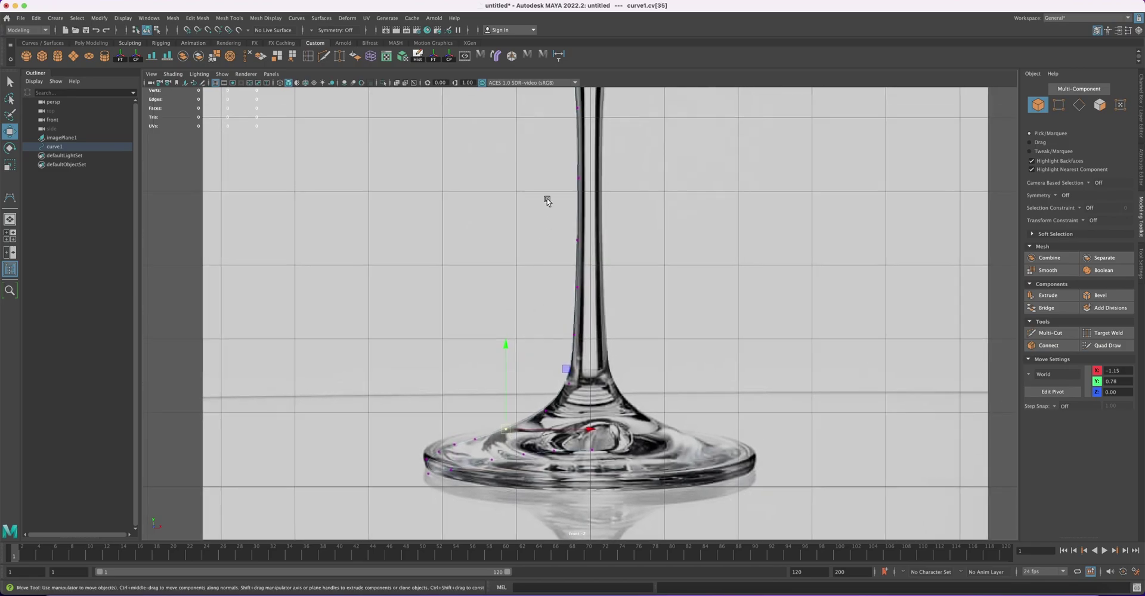
Delete the surplus control vertex on the upper part of the bowl's outer edge.
{"action": "middle_click_drag", "start_coordinate": [553, 103], "coordinate": [531, 364], "text": "alt"}
{"action": "scroll", "coordinate": [531, 364], "scroll_direction": "down", "scroll_amount": 5}
{"action": "middle_click_drag", "start_coordinate": [523, 204], "coordinate": [524, 354], "text": "alt"}
{"action": "scroll", "coordinate": [494, 220], "scroll_direction": "up", "scroll_amount": 2}
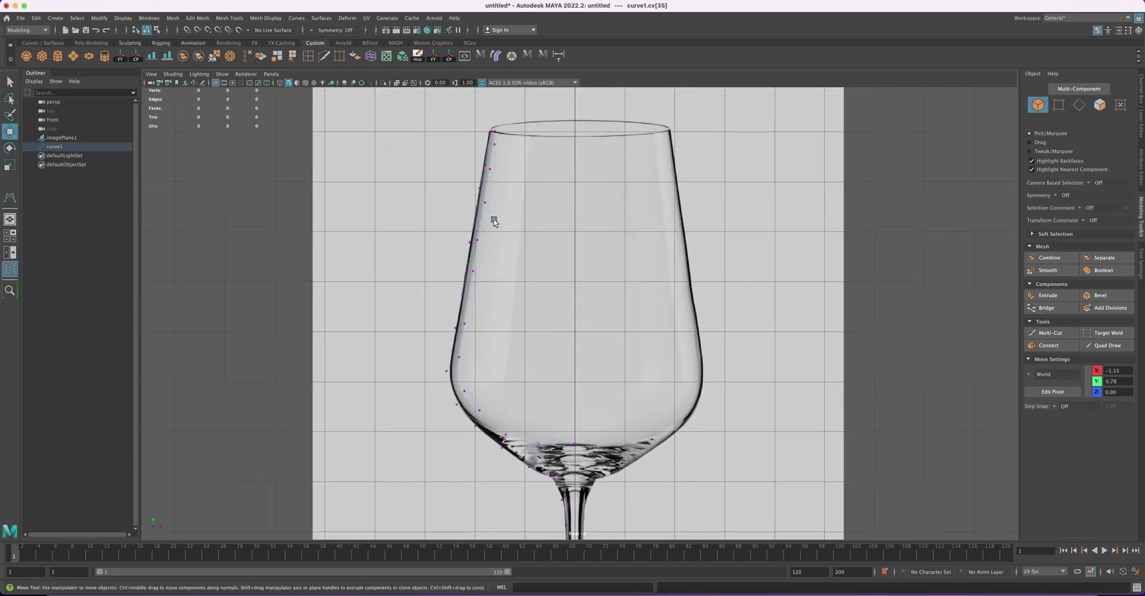
{"action": "scroll", "coordinate": [494, 222], "scroll_direction": "up", "scroll_amount": 3}
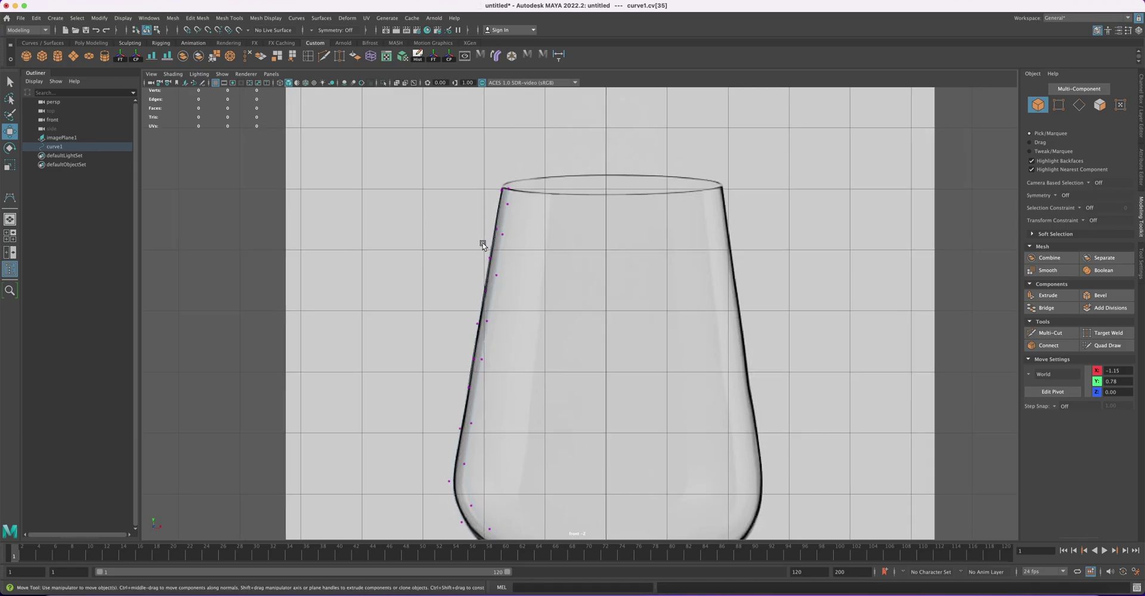
{"action": "scroll", "coordinate": [462, 286], "scroll_direction": "down", "scroll_amount": 2}
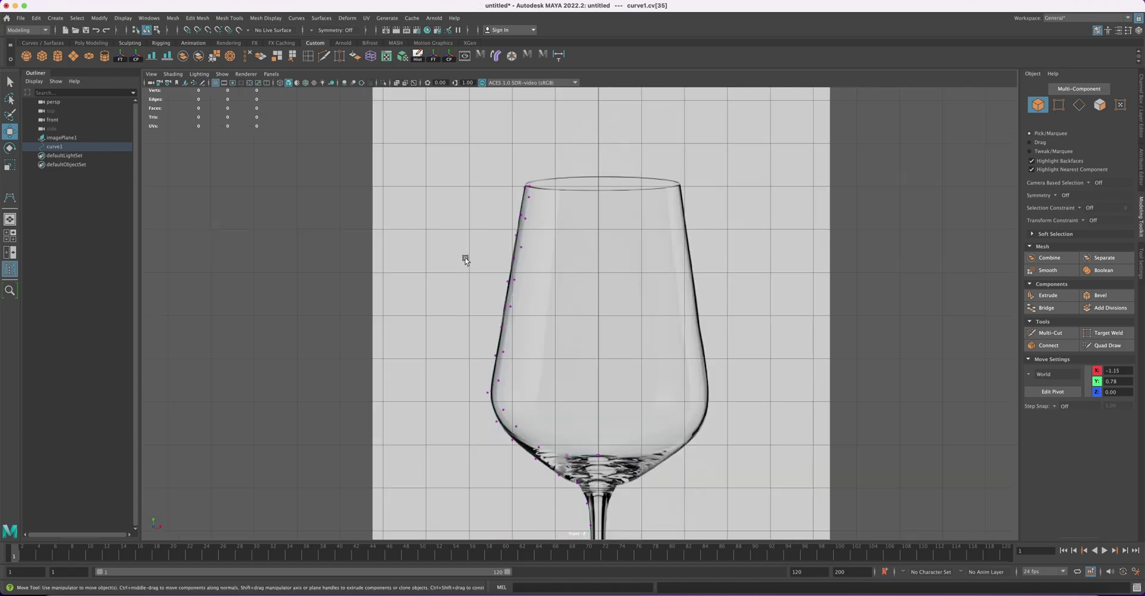
{"action": "scroll", "coordinate": [469, 266], "scroll_direction": "up", "scroll_amount": 3}
{"action": "left_click", "coordinate": [488, 238]}
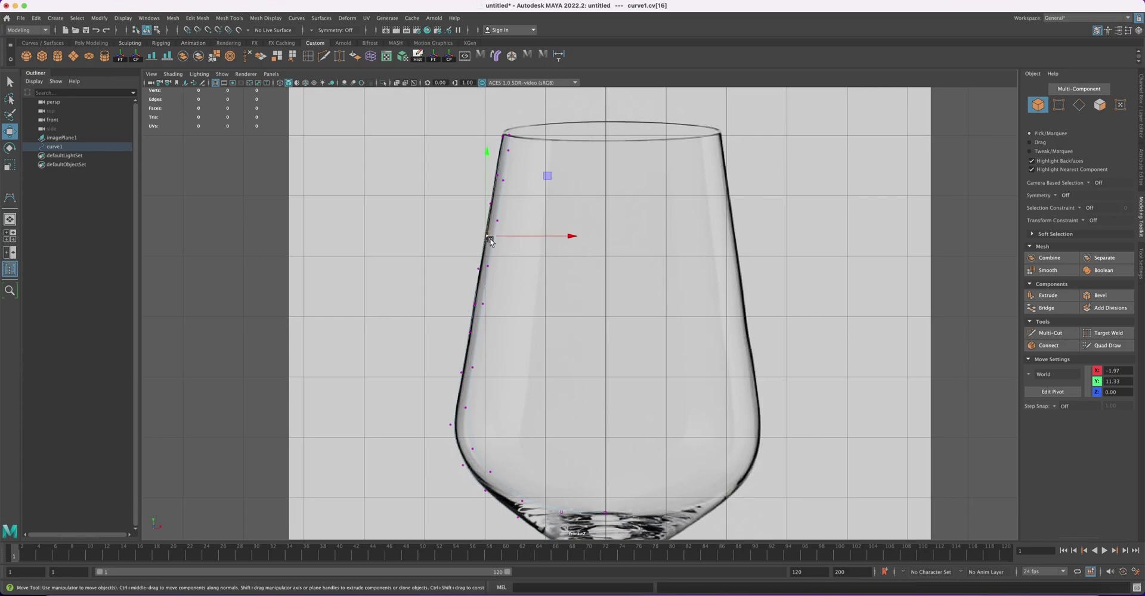
{"action": "left_click_drag", "start_coordinate": [489, 239], "coordinate": [485, 237]}
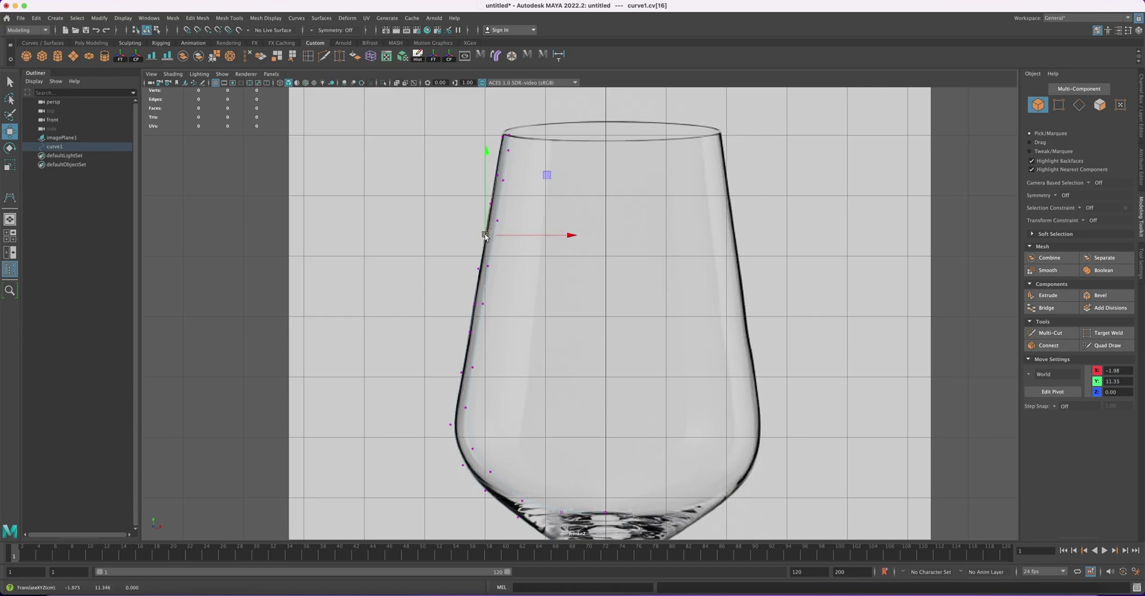
{"action": "key", "text": "Delete"}
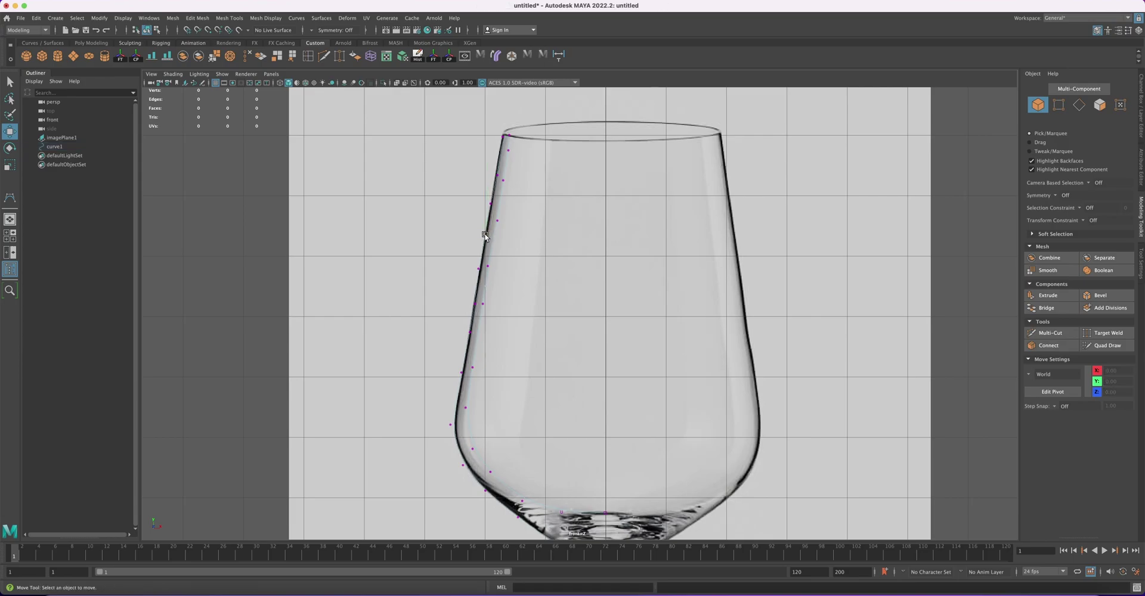
Raise the inner control vertex just below the bowl's rim and respace those down the bowl's upper outer edge.
{"action": "left_click", "coordinate": [504, 145]}
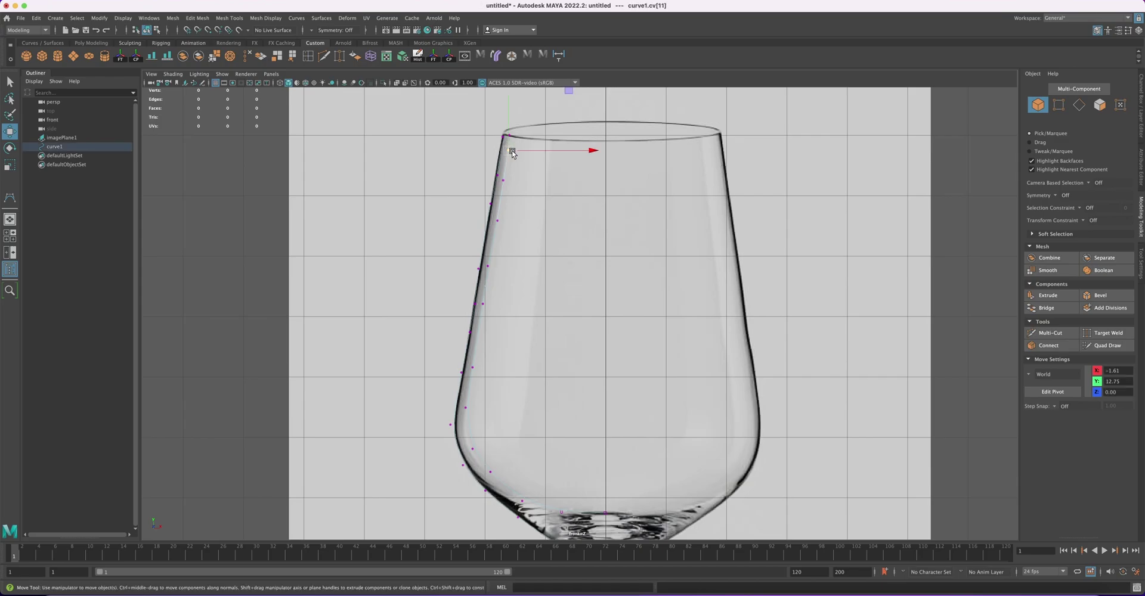
{"action": "left_click_drag", "start_coordinate": [512, 143], "coordinate": [504, 139]}
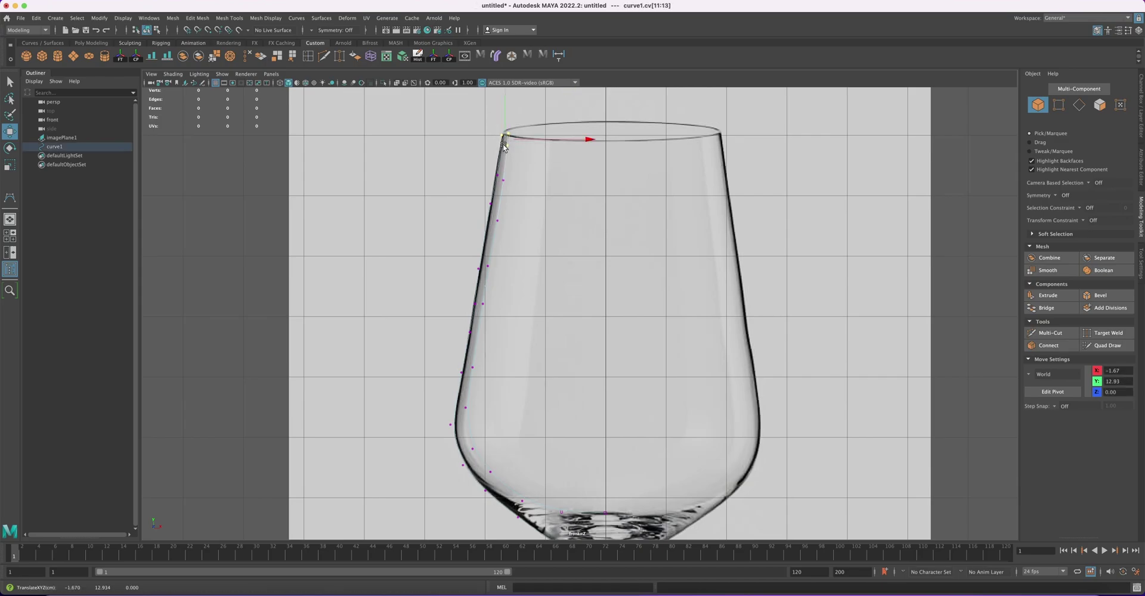
{"action": "left_click", "coordinate": [499, 177]}
{"action": "left_click_drag", "start_coordinate": [497, 176], "coordinate": [487, 219]}
{"action": "left_click", "coordinate": [491, 207]}
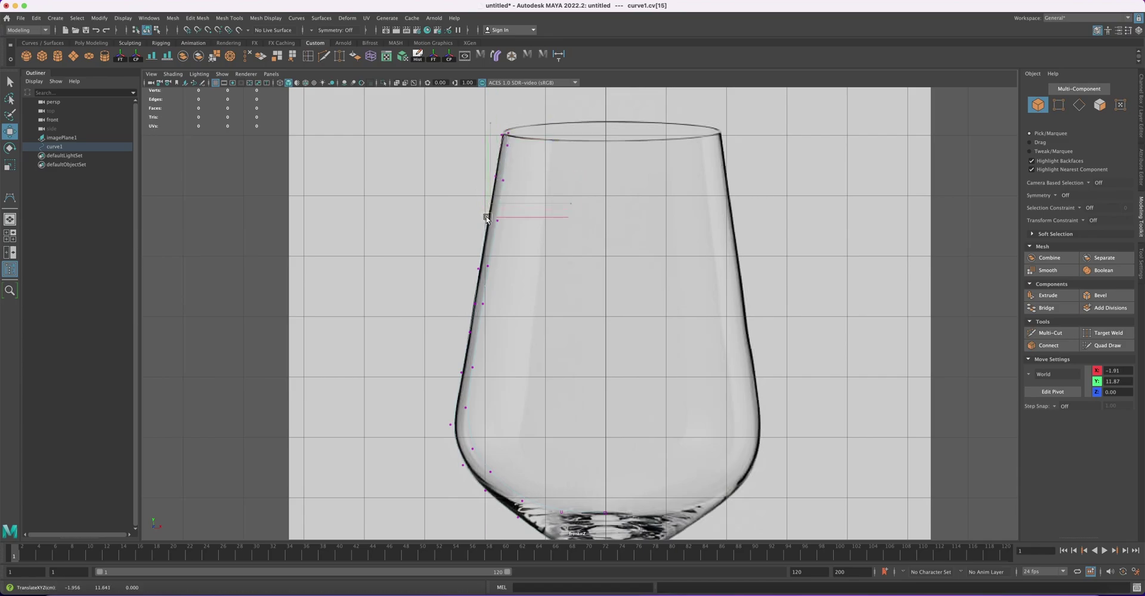
{"action": "left_click", "coordinate": [477, 268]}
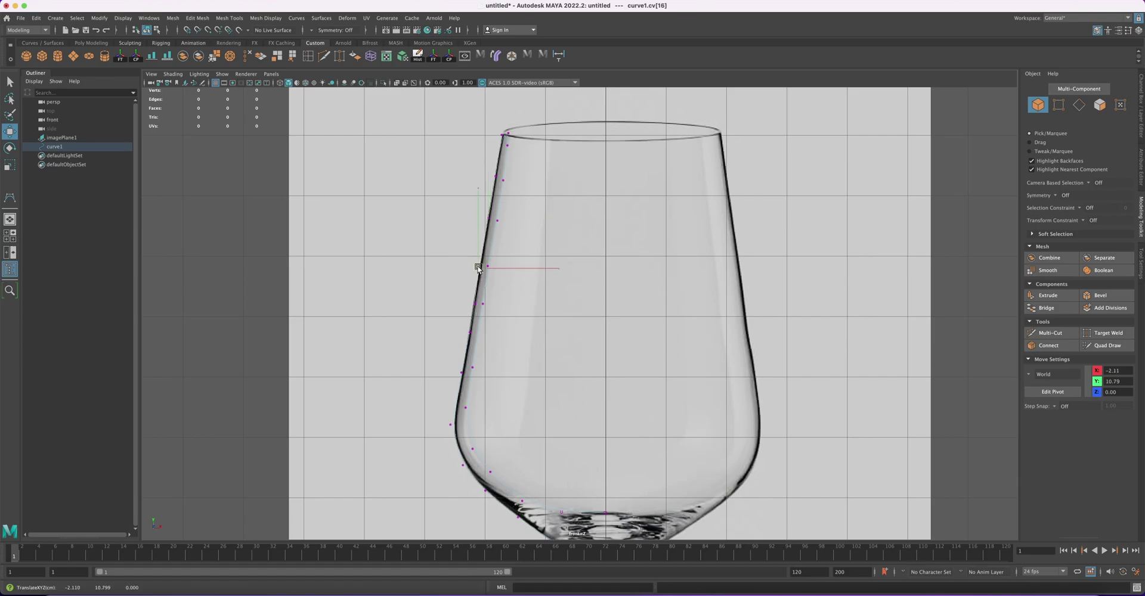
{"action": "left_click", "coordinate": [476, 305]}
{"action": "left_click_drag", "start_coordinate": [476, 305], "coordinate": [474, 303]}
Delete the extra control vertex on the bowl's outer edge about midway between the middle and the widest point.
{"action": "middle_click_drag", "start_coordinate": [442, 332], "coordinate": [467, 215], "text": "alt"}
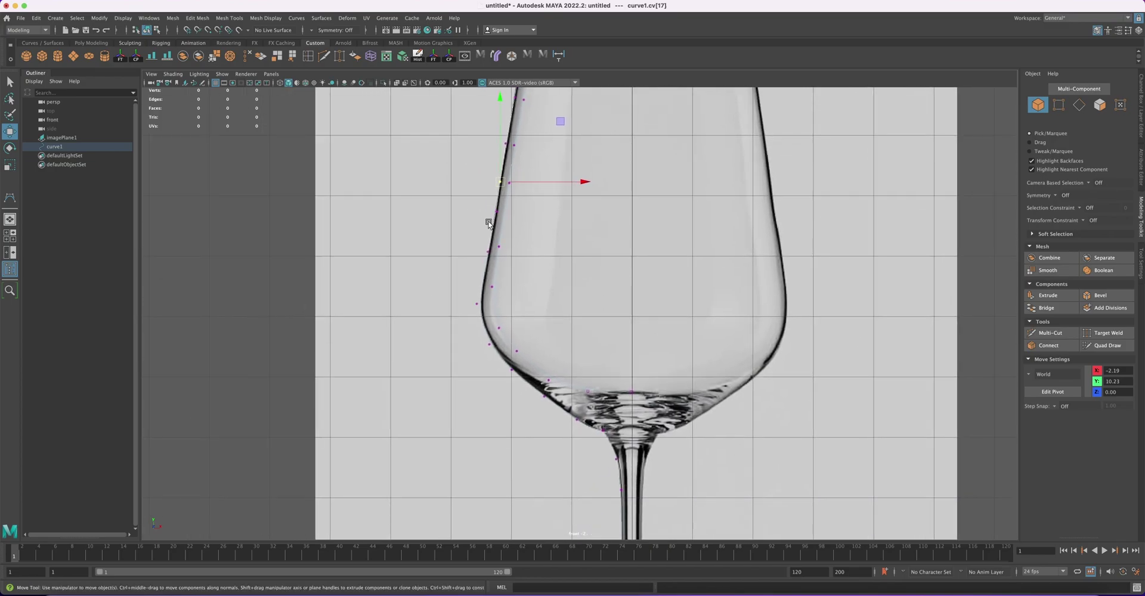
{"action": "left_click", "coordinate": [498, 212]}
{"action": "left_click", "coordinate": [507, 204]}
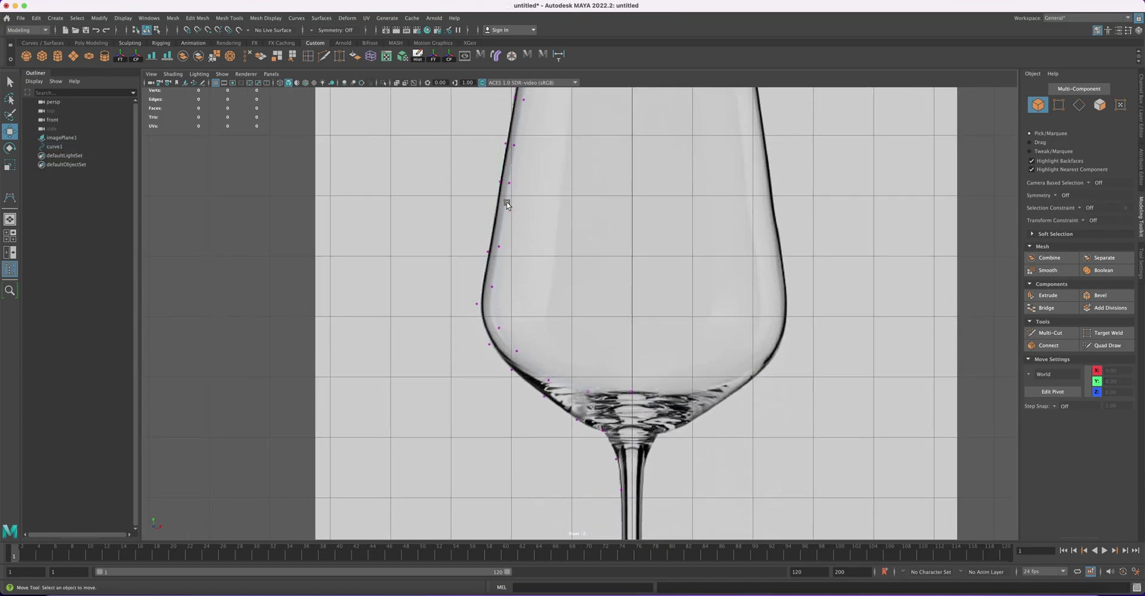
Move the outer control vertex above the bowl's widest point slightly up and the one at the widest point slightly outward.
{"action": "left_click", "coordinate": [489, 259]}
{"action": "left_click_drag", "start_coordinate": [486, 250], "coordinate": [488, 247]}
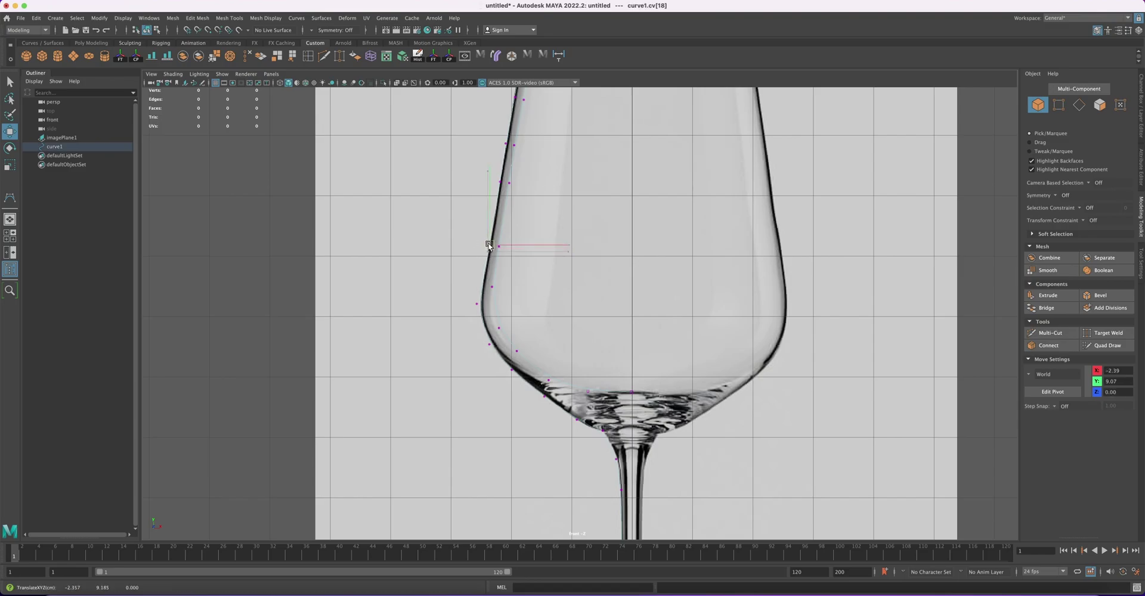
{"action": "left_click", "coordinate": [477, 304]}
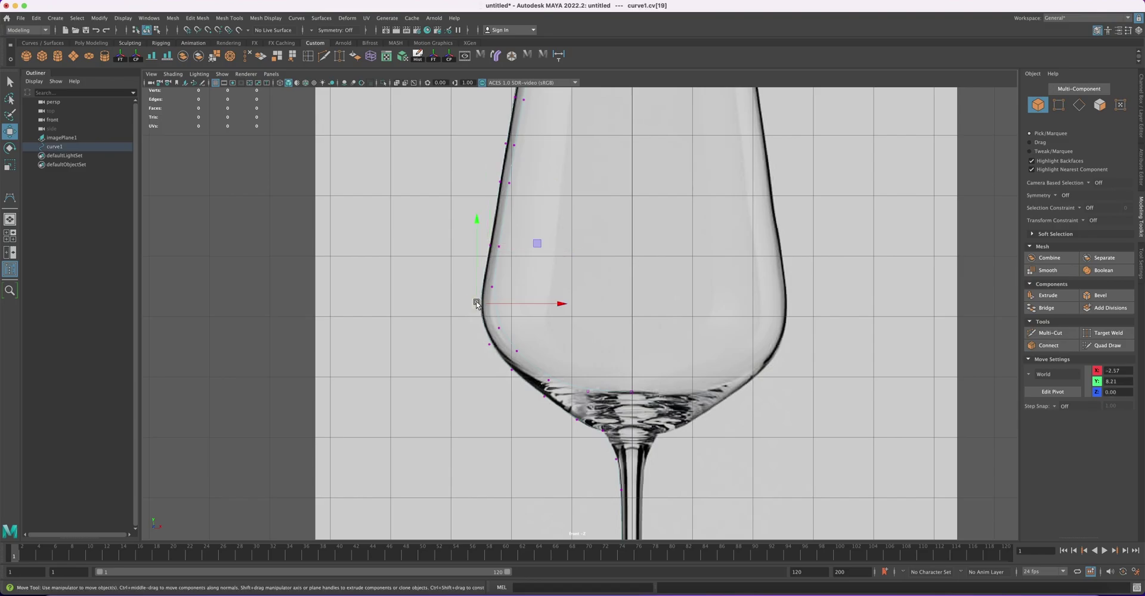
{"action": "left_click_drag", "start_coordinate": [477, 304], "coordinate": [474, 303]}
{"action": "middle_click_drag", "start_coordinate": [578, 422], "coordinate": [568, 352], "text": "alt"}
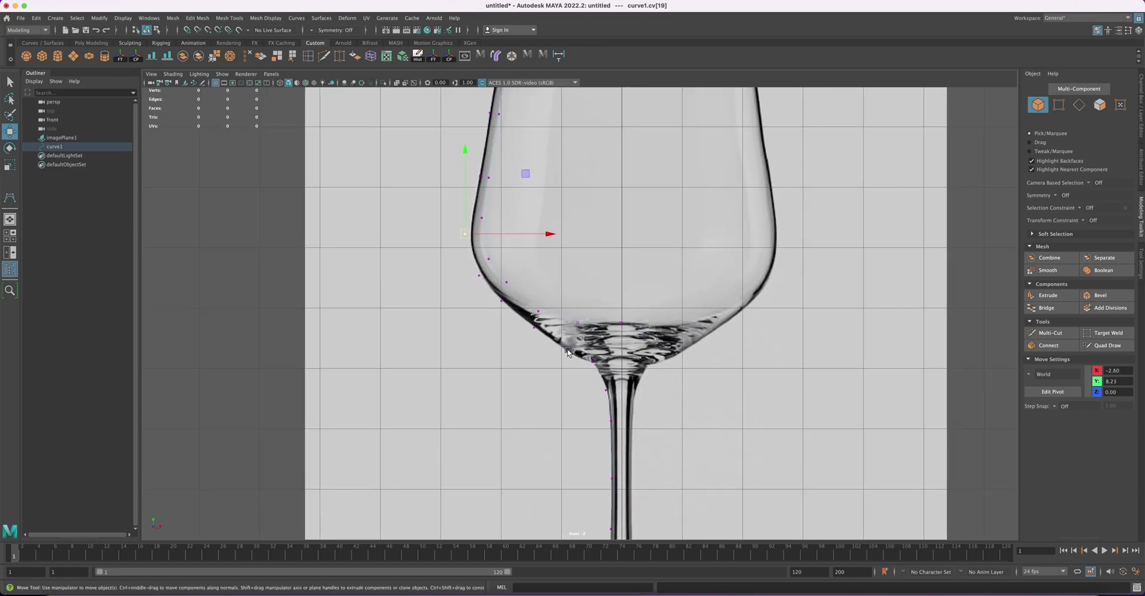
{"action": "scroll", "coordinate": [567, 352], "scroll_direction": "down", "scroll_amount": 8}
{"action": "scroll", "coordinate": [508, 306], "scroll_direction": "down", "scroll_amount": 2}
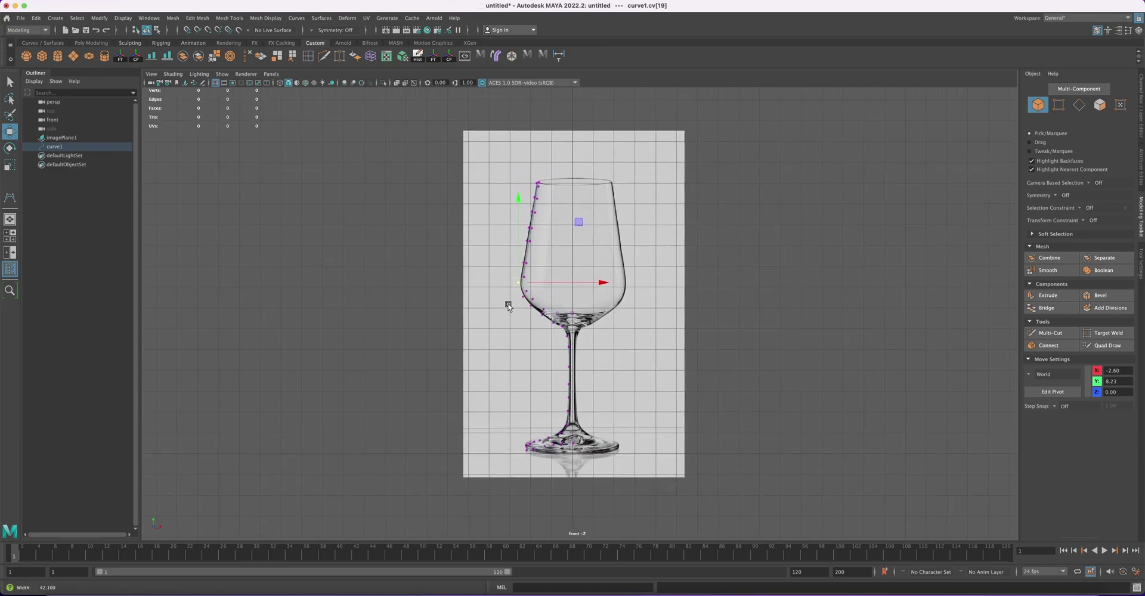
{"action": "scroll", "coordinate": [508, 306], "scroll_direction": "up", "scroll_amount": 2}
{"action": "right_click", "coordinate": [524, 286]}
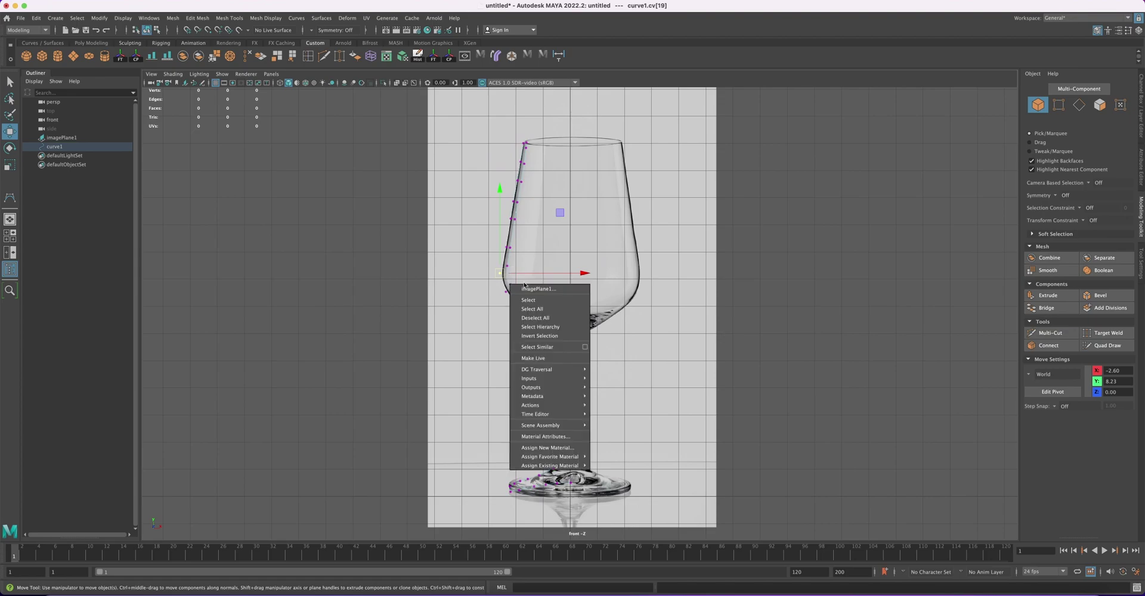
{"action": "left_click", "coordinate": [477, 252]}
{"action": "right_click", "coordinate": [518, 238]}
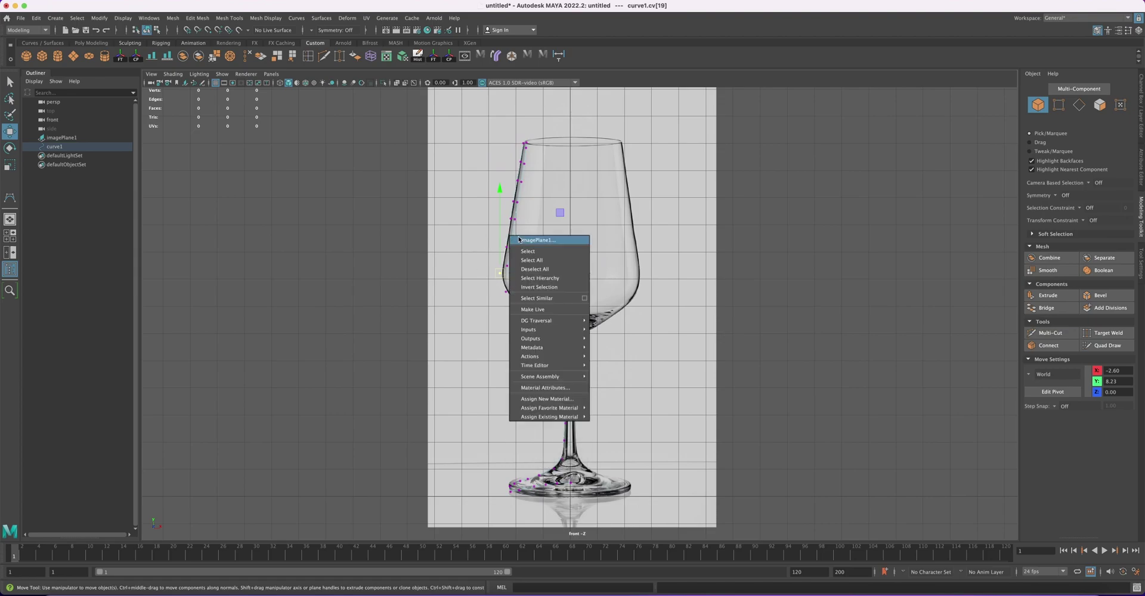
{"action": "left_click", "coordinate": [501, 216]}
{"action": "right_click", "coordinate": [517, 207]}
{"action": "left_click", "coordinate": [496, 361]}
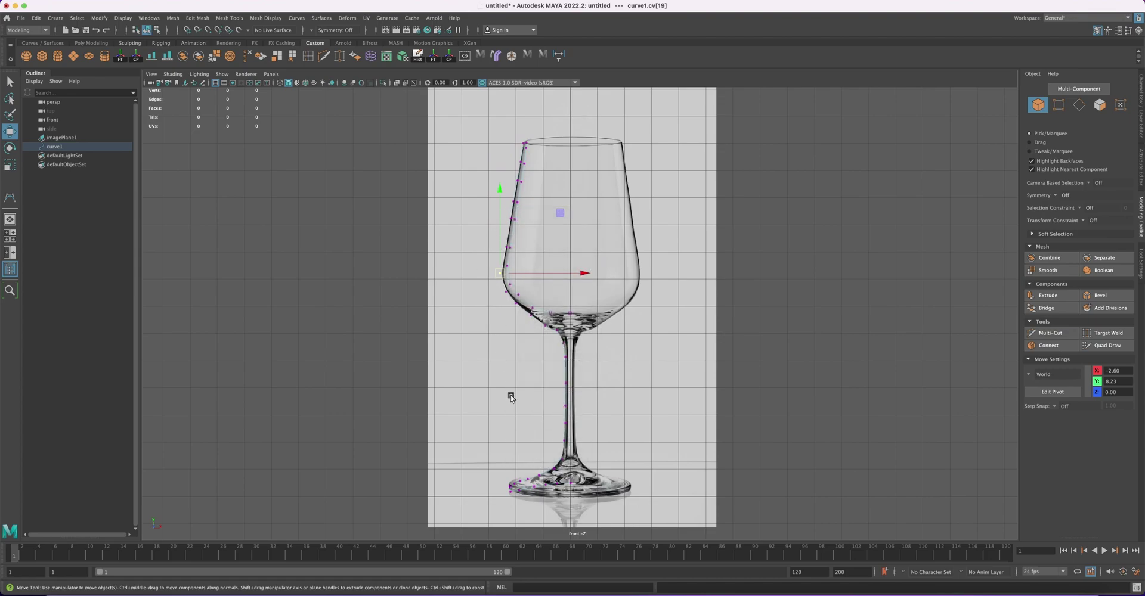
{"action": "left_click", "coordinate": [511, 394], "text": "alt"}
{"action": "middle_click_drag", "start_coordinate": [511, 395], "coordinate": [502, 371], "text": "alt"}
{"action": "right_click", "coordinate": [552, 335]}
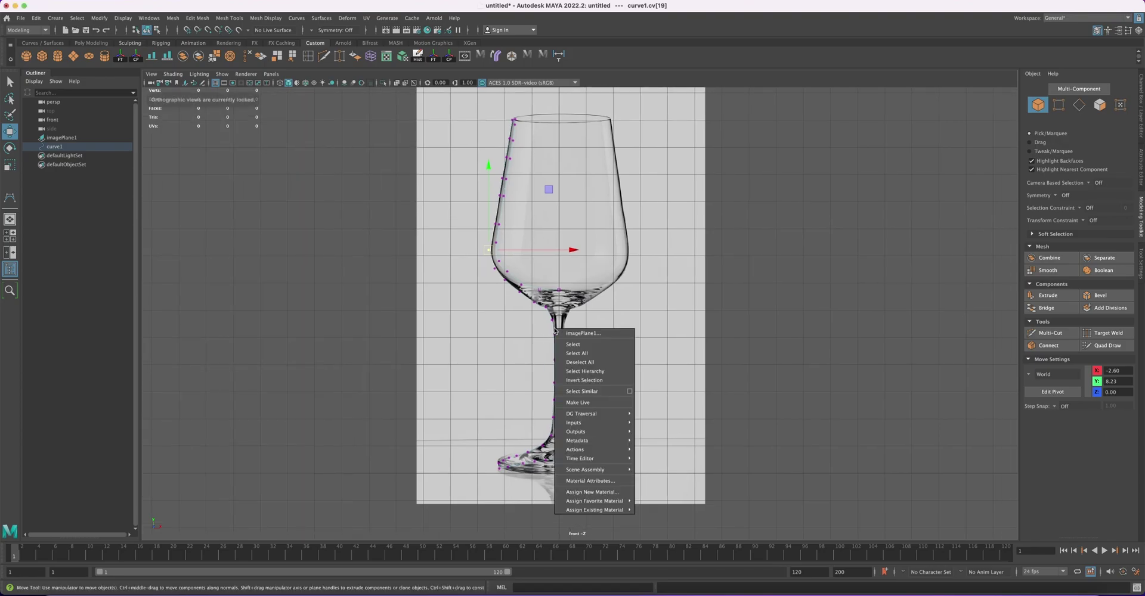
{"action": "left_click", "coordinate": [552, 320]}
{"action": "right_click", "coordinate": [552, 320]}
{"action": "left_click", "coordinate": [525, 315]}
{"action": "right_click", "coordinate": [525, 315]}
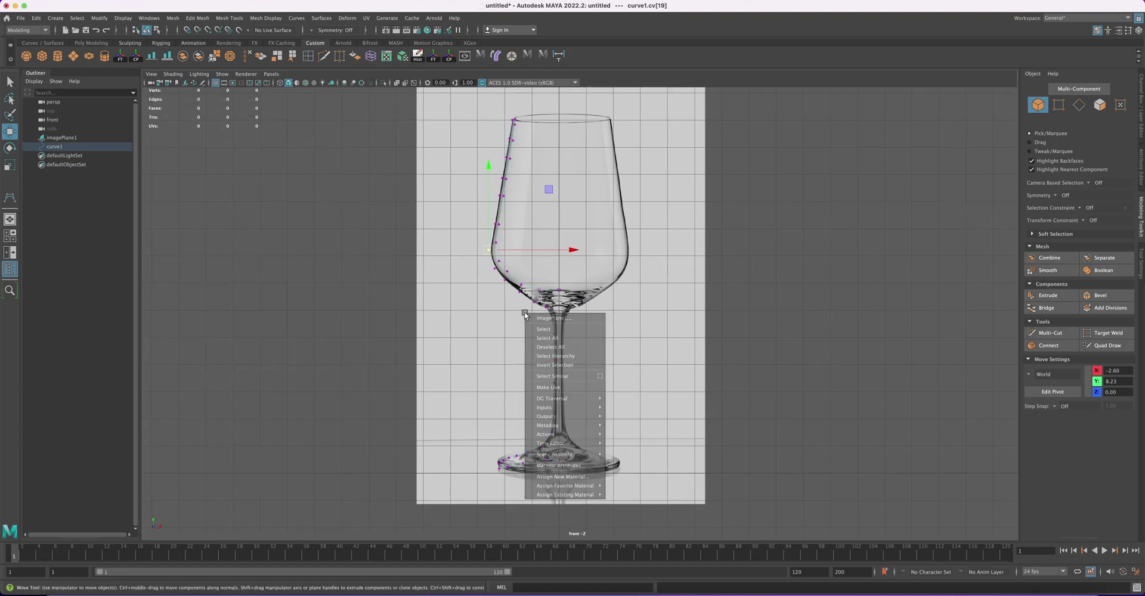
{"action": "middle_click_drag", "start_coordinate": [621, 365], "coordinate": [608, 348], "text": "alt"}
{"action": "right_click_drag", "start_coordinate": [565, 374], "coordinate": [644, 425], "text": "alt"}
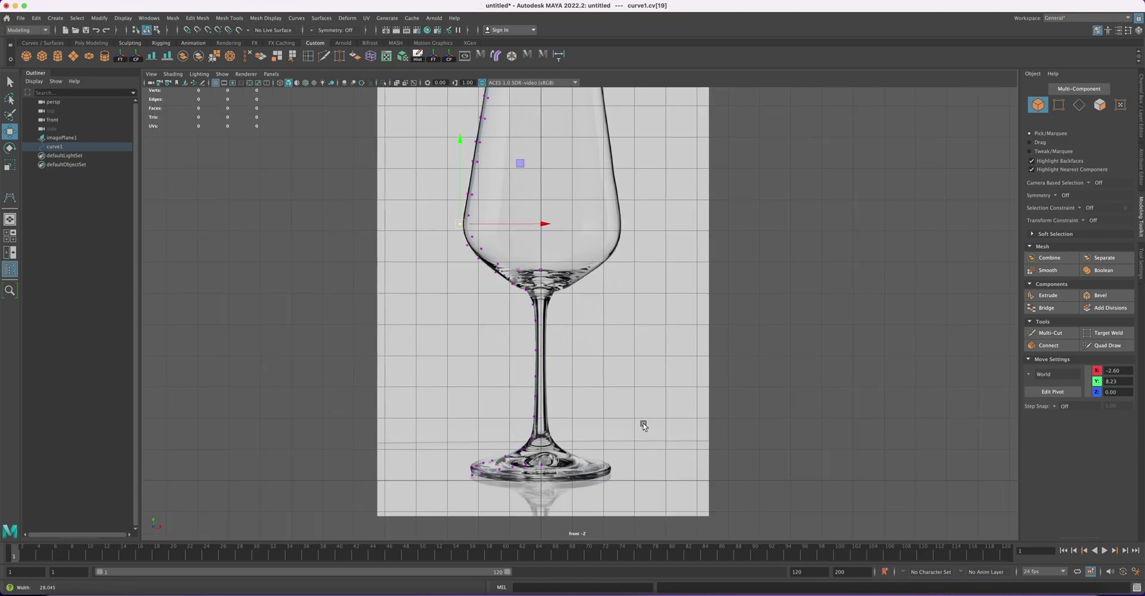
{"action": "right_click", "coordinate": [532, 440]}
{"action": "right_click_drag", "start_coordinate": [531, 425], "coordinate": [496, 346]}
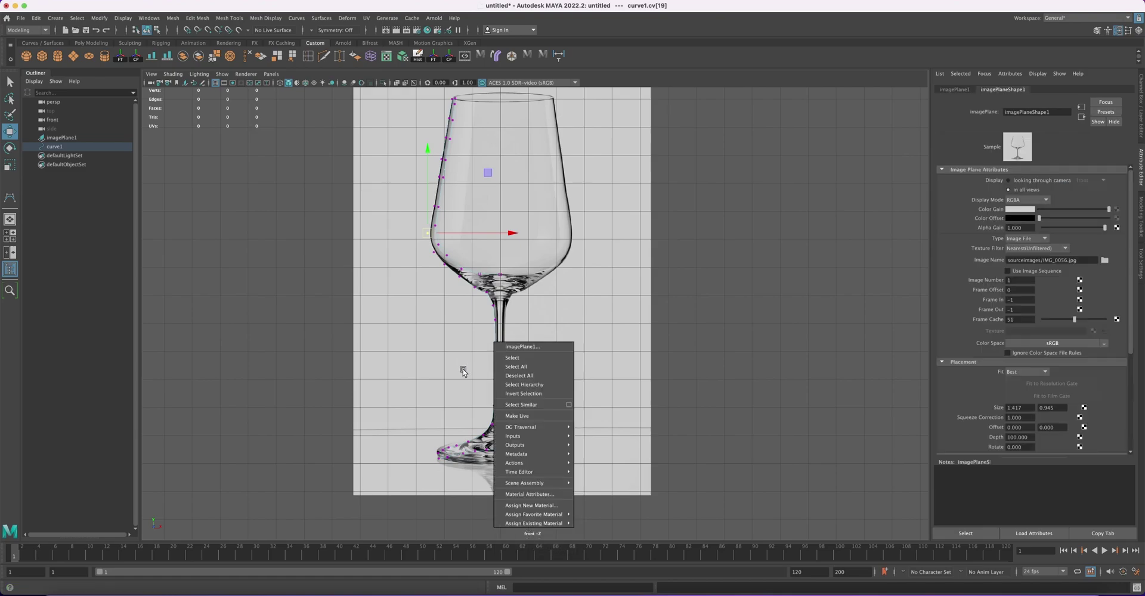
Switch the profile curve from control vertex editing back to Object Mode.
{"action": "middle_click_drag", "start_coordinate": [452, 367], "coordinate": [494, 411], "text": "alt"}
{"action": "left_click", "coordinate": [486, 358]}
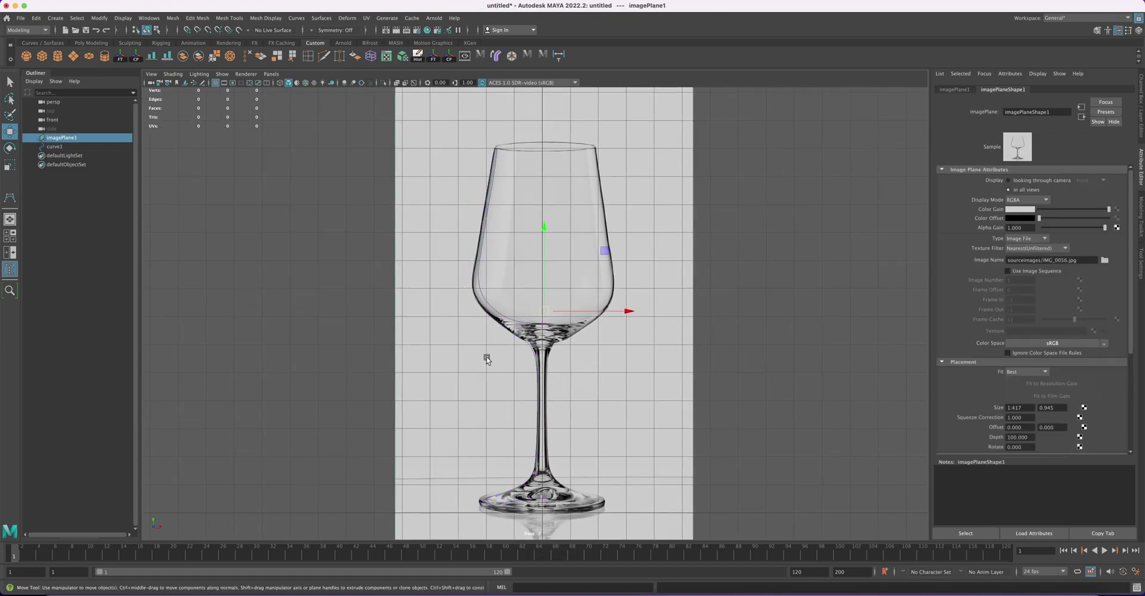
{"action": "left_click", "coordinate": [488, 301]}
{"action": "right_click", "coordinate": [488, 301]}
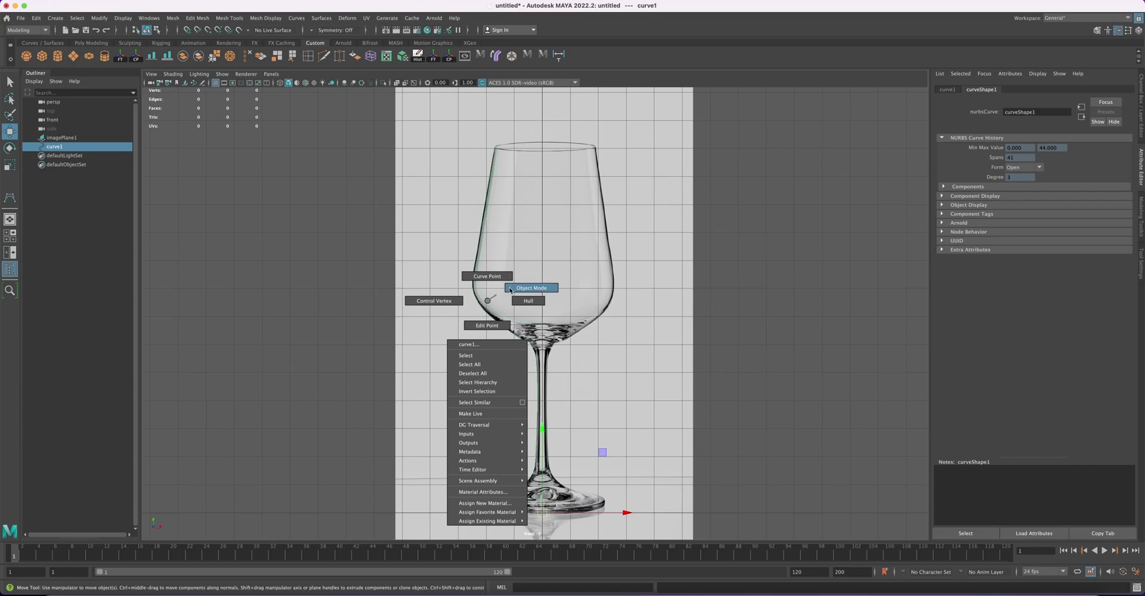
Delete the wine glass reference image plane from the scene.
{"action": "middle_click_drag", "start_coordinate": [560, 403], "coordinate": [559, 351], "text": "alt"}
{"action": "scroll", "coordinate": [559, 351], "scroll_direction": "down", "scroll_amount": 1}
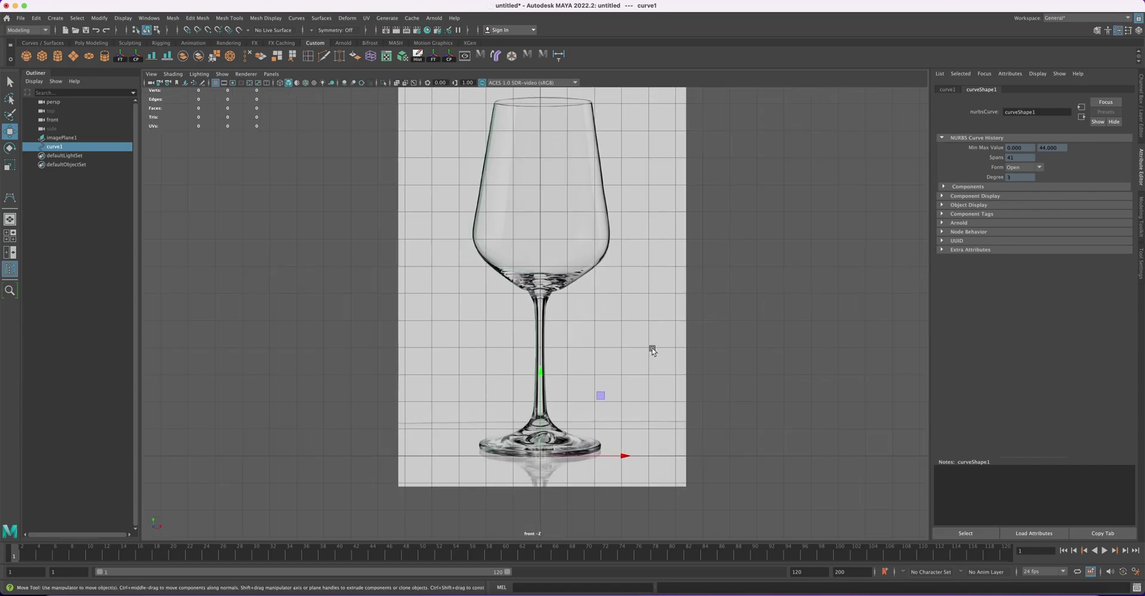
{"action": "left_click", "coordinate": [657, 369]}
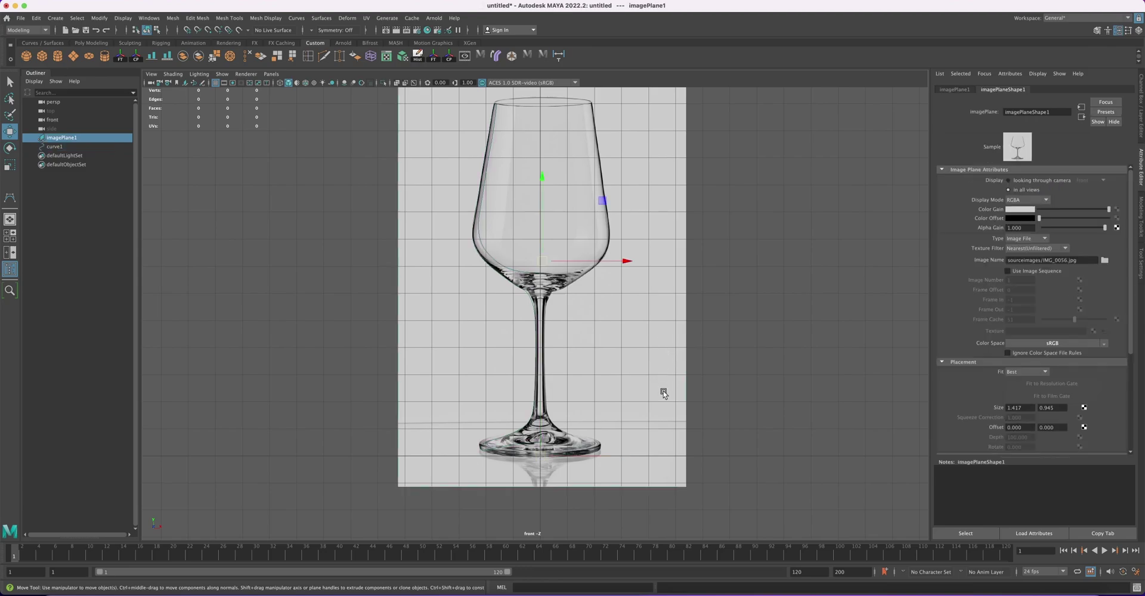
{"action": "key", "text": "Delete"}
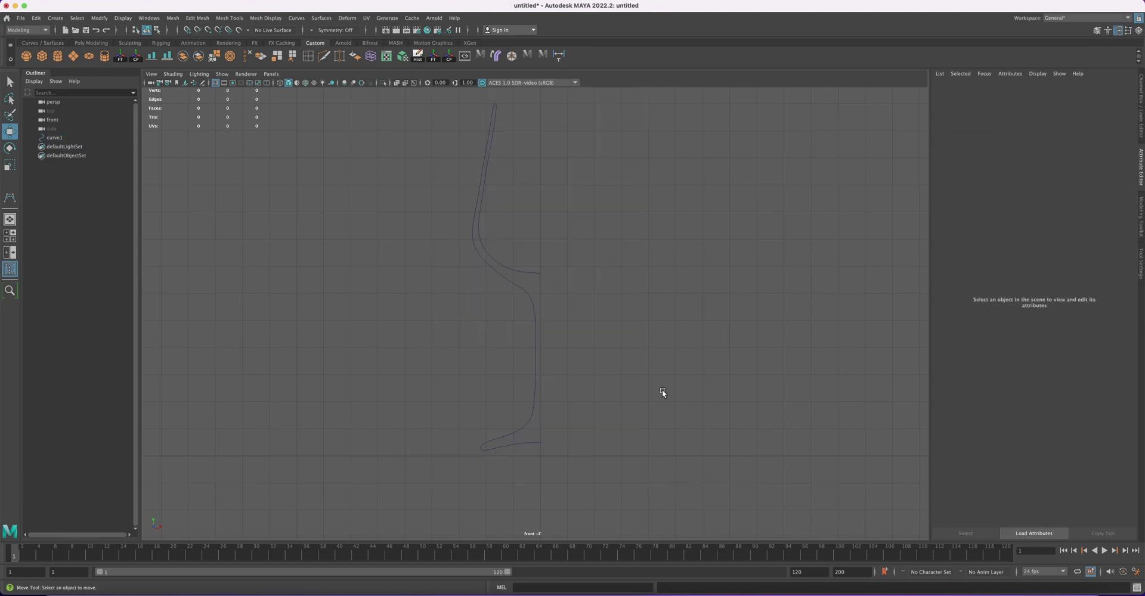
Select the profile curve and switch it to Control Vertex mode, leaving no vertex selected.
{"action": "middle_click_drag", "start_coordinate": [490, 306], "coordinate": [501, 319], "text": "alt"}
{"action": "right_click_drag", "start_coordinate": [501, 318], "coordinate": [533, 340], "text": "alt"}
{"action": "left_click_drag", "start_coordinate": [533, 244], "coordinate": [484, 337]}
{"action": "middle_click_drag", "start_coordinate": [491, 350], "coordinate": [486, 330], "text": "alt"}
{"action": "right_click_drag", "start_coordinate": [486, 330], "coordinate": [524, 338], "text": "alt"}
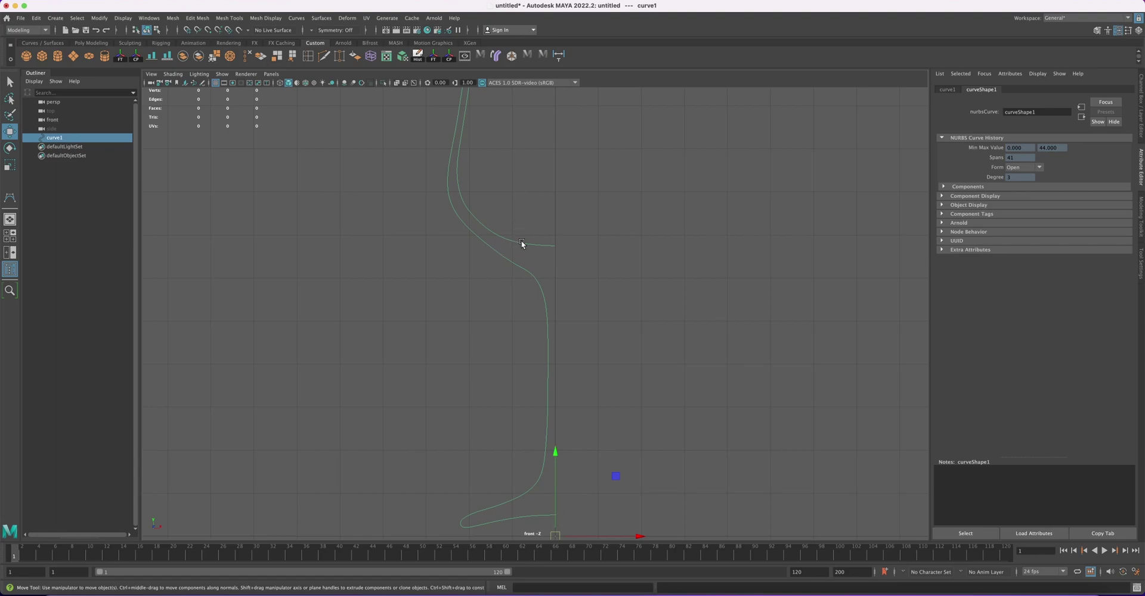
{"action": "right_click_drag", "start_coordinate": [515, 260], "coordinate": [461, 260]}
{"action": "left_click", "coordinate": [516, 265]}
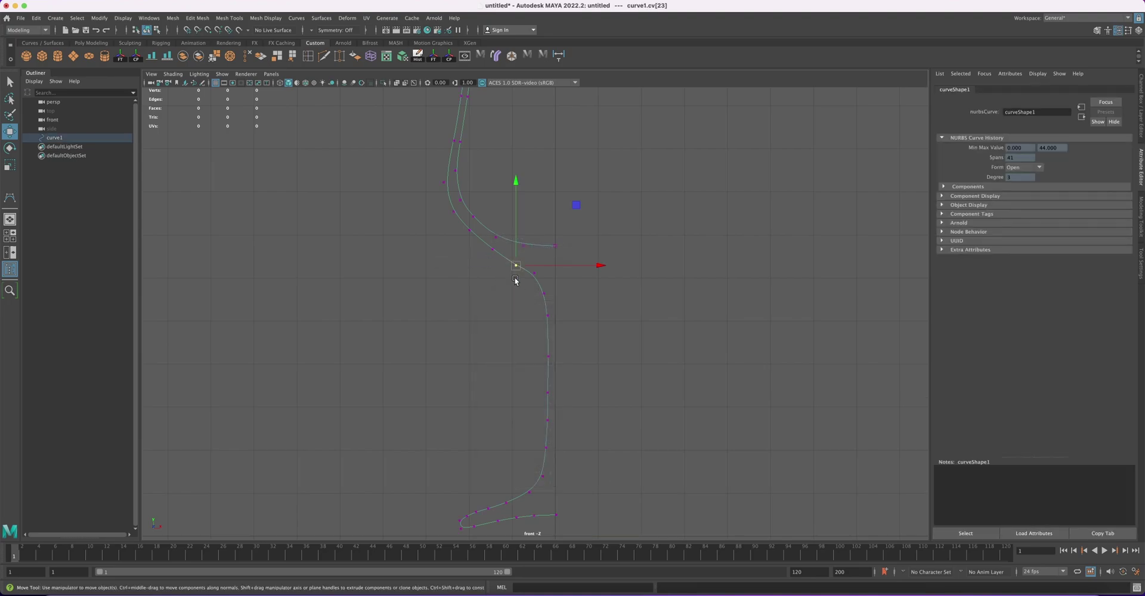
{"action": "left_click", "coordinate": [592, 247]}
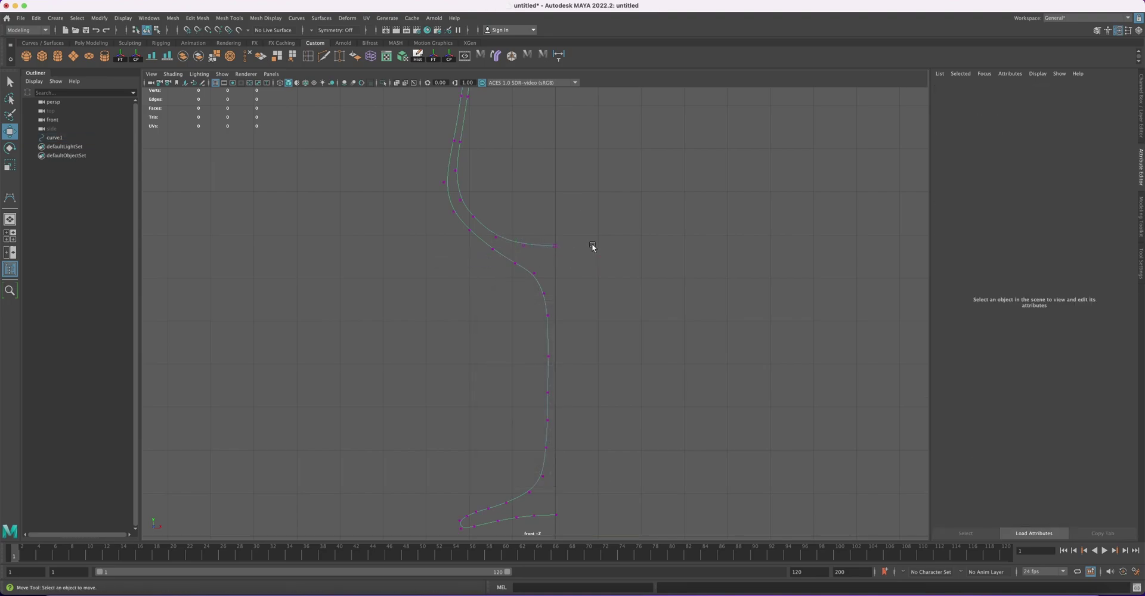
Select the curve's two end control vertices, inside the bowl and under the foot, and scale them flat along X.
{"action": "left_click", "coordinate": [553, 248]}
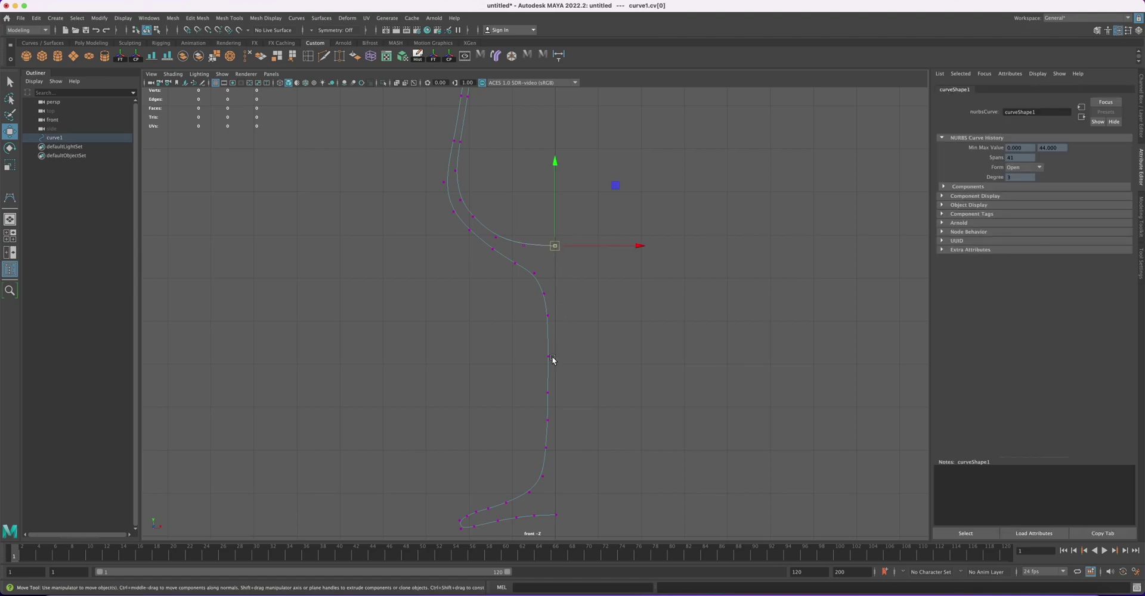
{"action": "middle_click_drag", "start_coordinate": [552, 359], "coordinate": [552, 270], "text": "alt"}
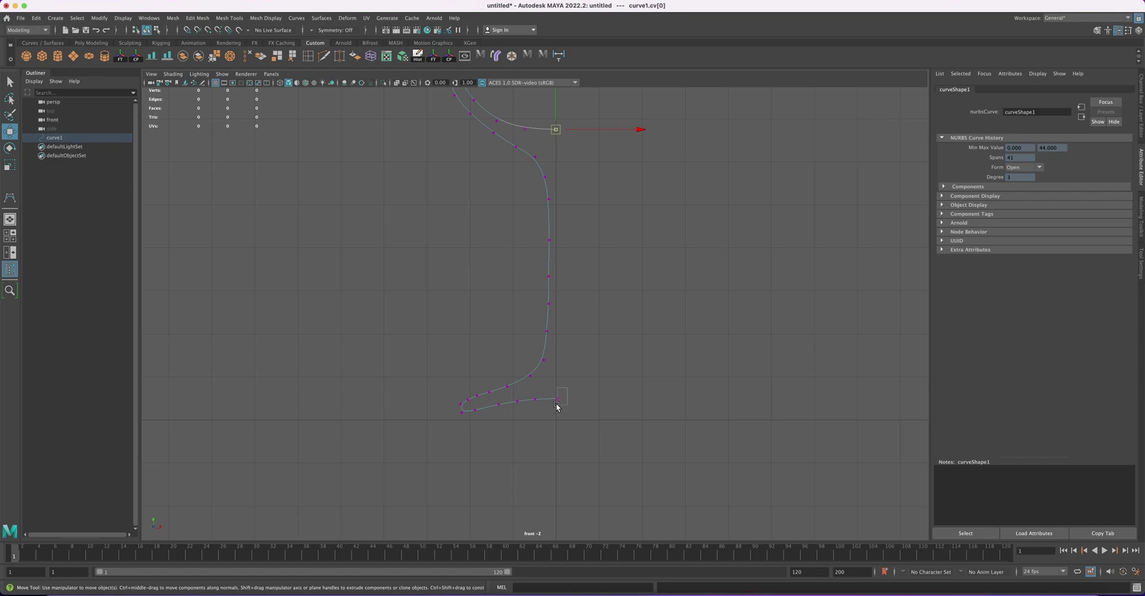
{"action": "left_click_drag", "start_coordinate": [557, 405], "coordinate": [553, 412]}
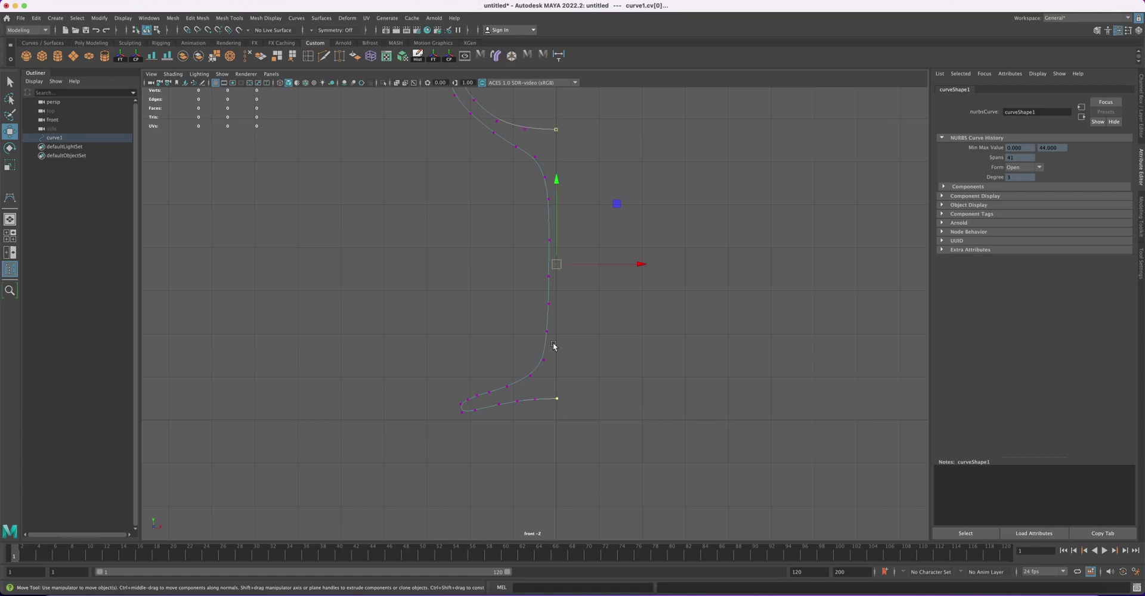
{"action": "middle_click_drag", "start_coordinate": [553, 346], "coordinate": [554, 393], "text": "alt"}
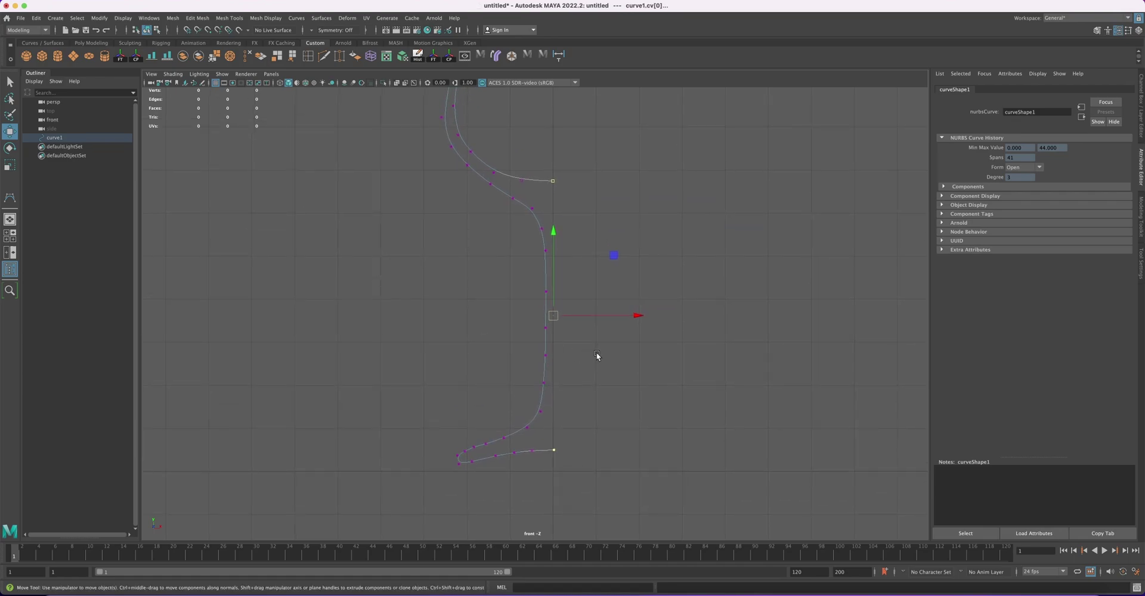
{"action": "key", "text": "r"}
{"action": "left_click_drag", "start_coordinate": [638, 316], "coordinate": [552, 316]}
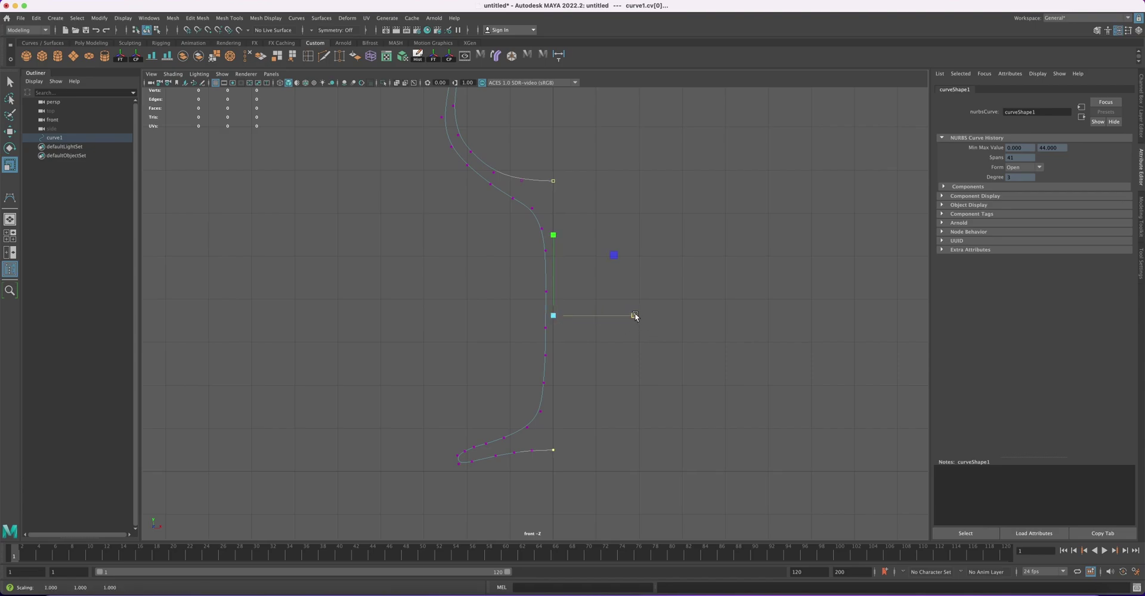
{"action": "left_click_drag", "start_coordinate": [635, 316], "coordinate": [557, 316]}
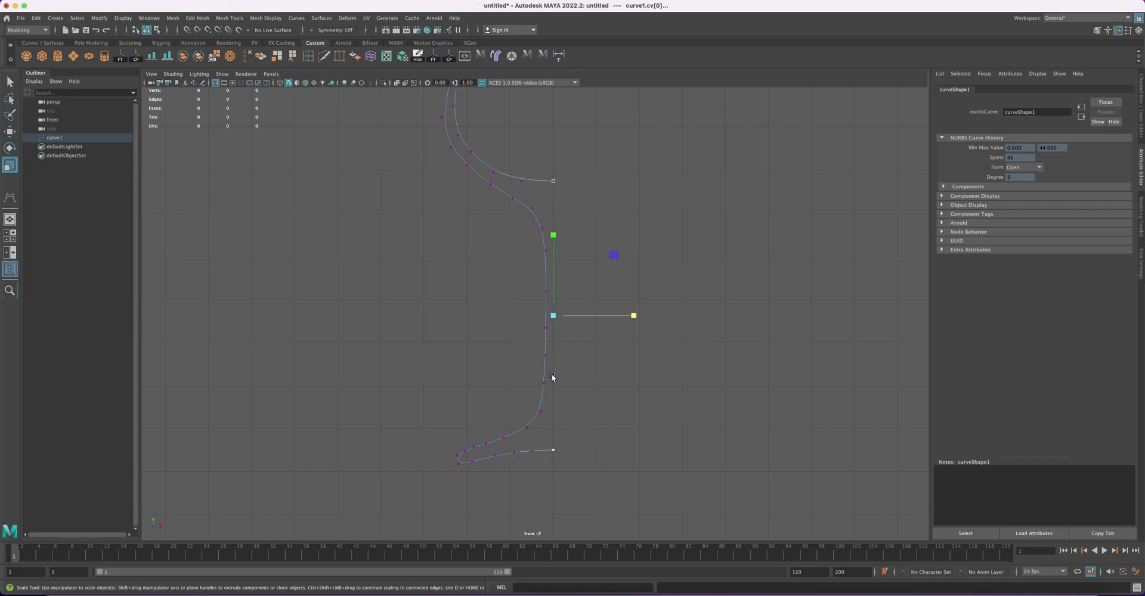
Snap the two end control vertices along X onto the grid's vertical centre line.
{"action": "middle_click_drag", "start_coordinate": [566, 234], "coordinate": [568, 263], "text": "alt"}
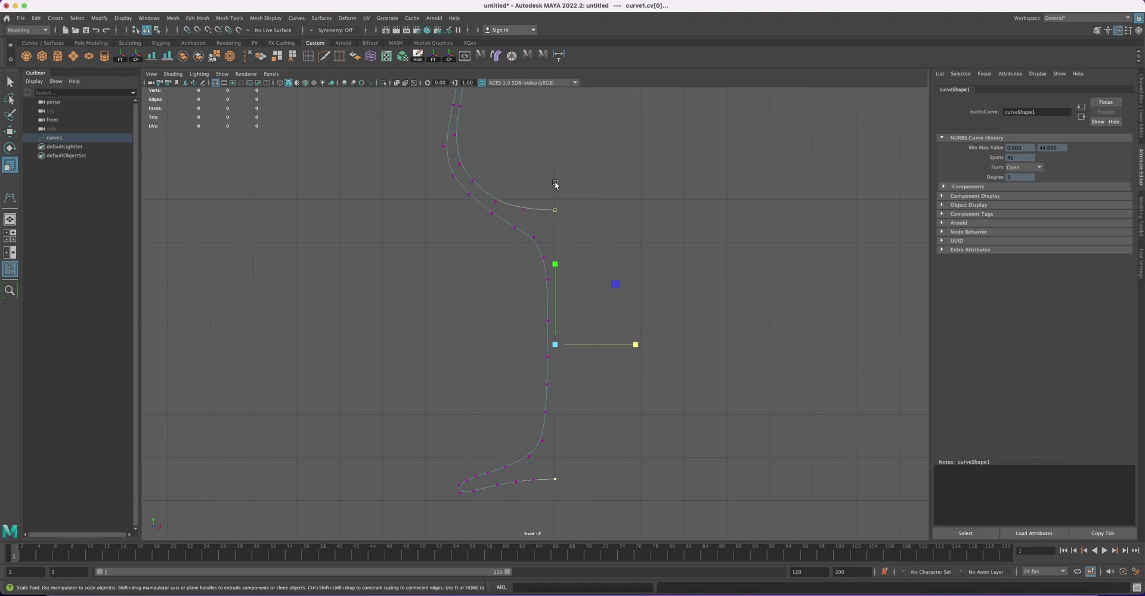
{"action": "key", "text": "w"}
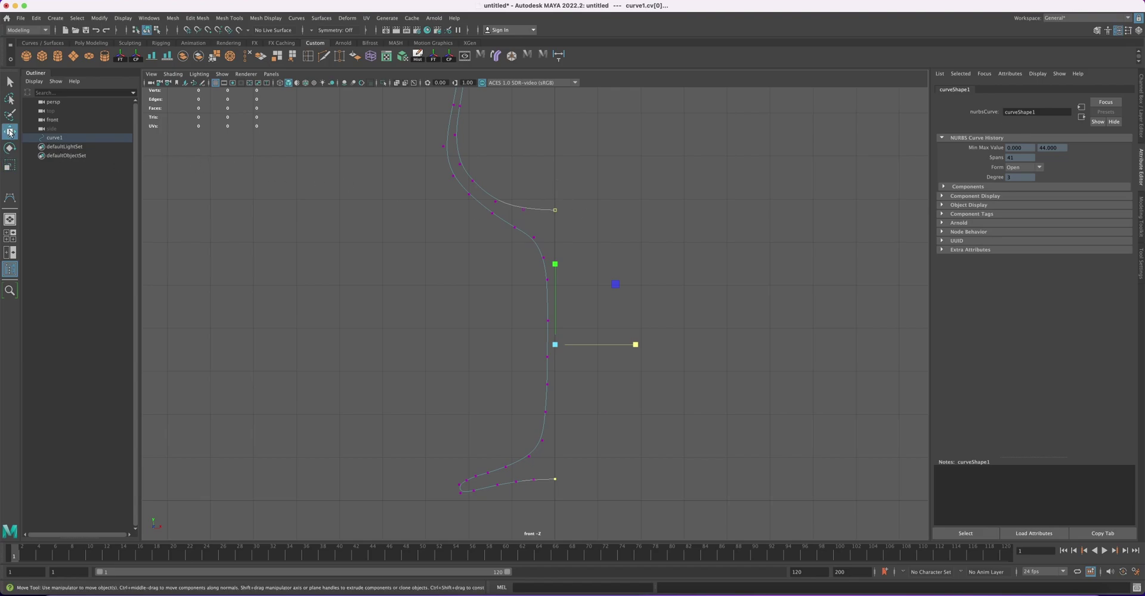
{"action": "key", "text": "x"}
{"action": "left_click_drag", "start_coordinate": [638, 346], "coordinate": [567, 338]}
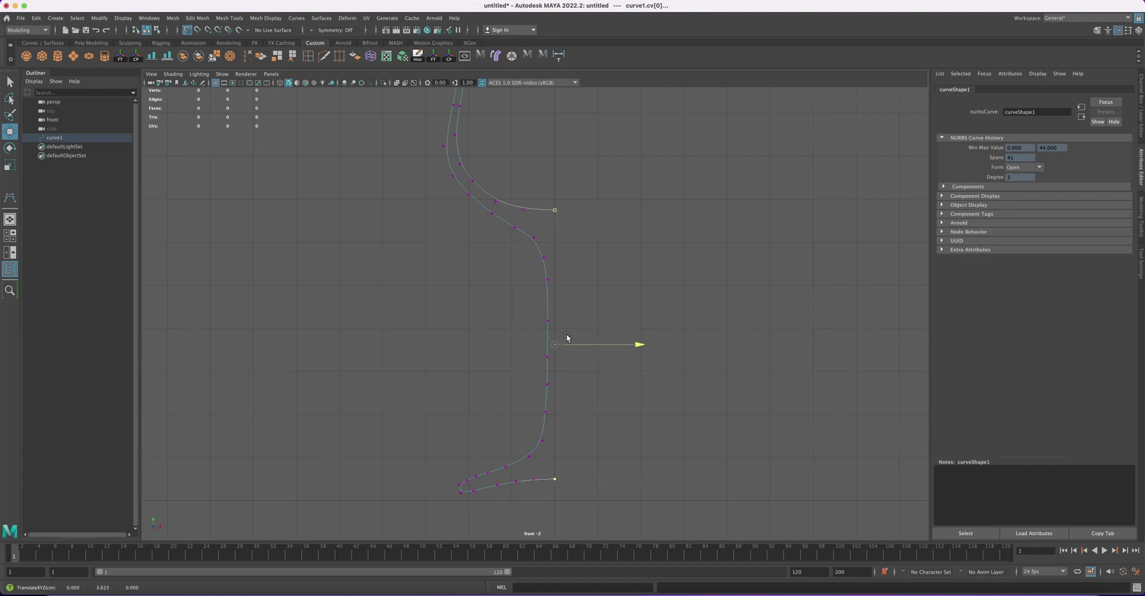
{"action": "scroll", "coordinate": [468, 327], "scroll_direction": "up", "scroll_amount": 1}
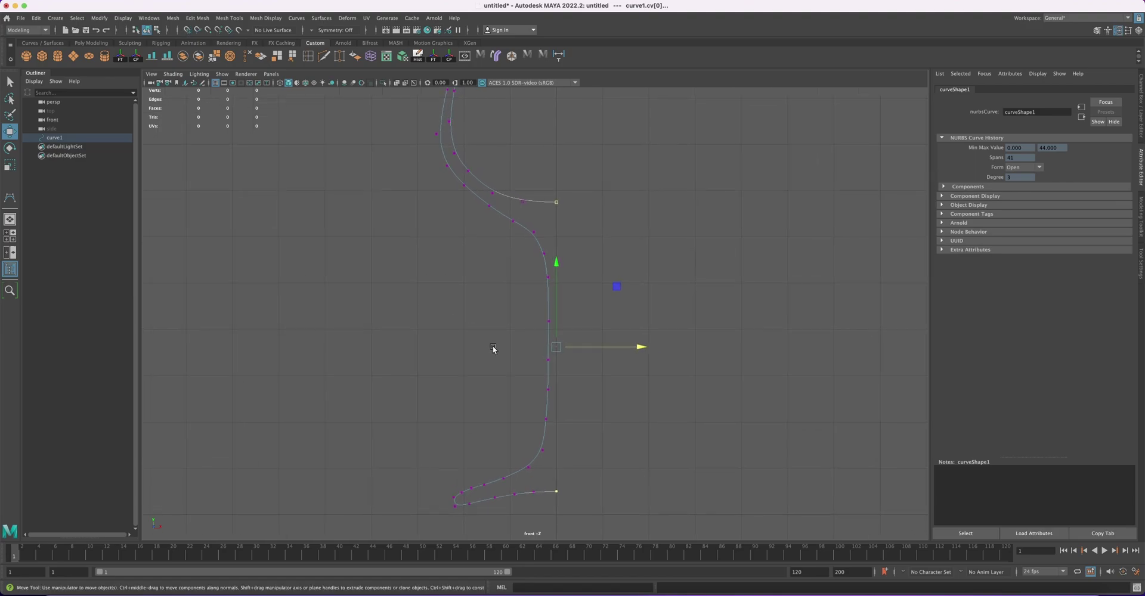
Return the curve to Object Mode, deselect it and switch to the full-size perspective view.
{"action": "right_click_drag", "start_coordinate": [530, 234], "coordinate": [570, 279]}
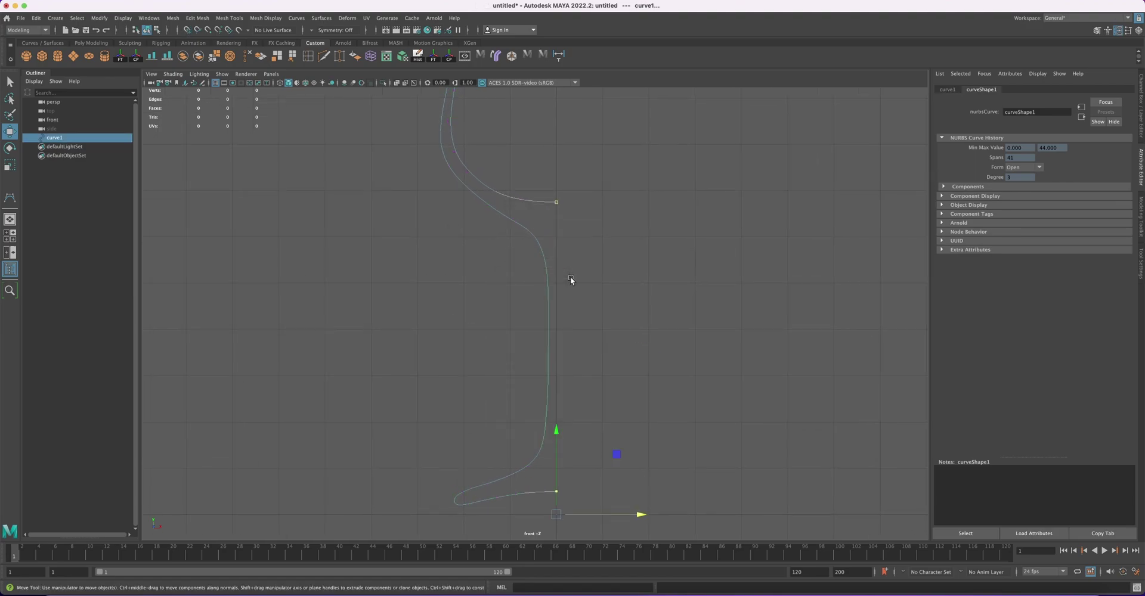
{"action": "left_click", "coordinate": [635, 345]}
{"action": "key", "text": "space"}
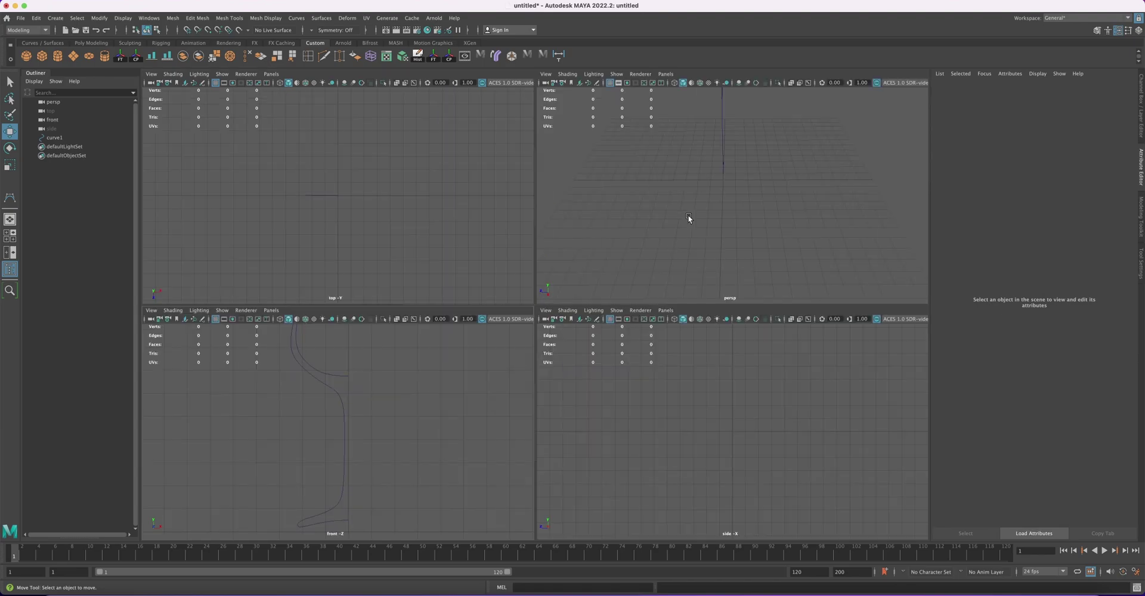
{"action": "key", "text": "space"}
{"action": "key", "text": "space"}
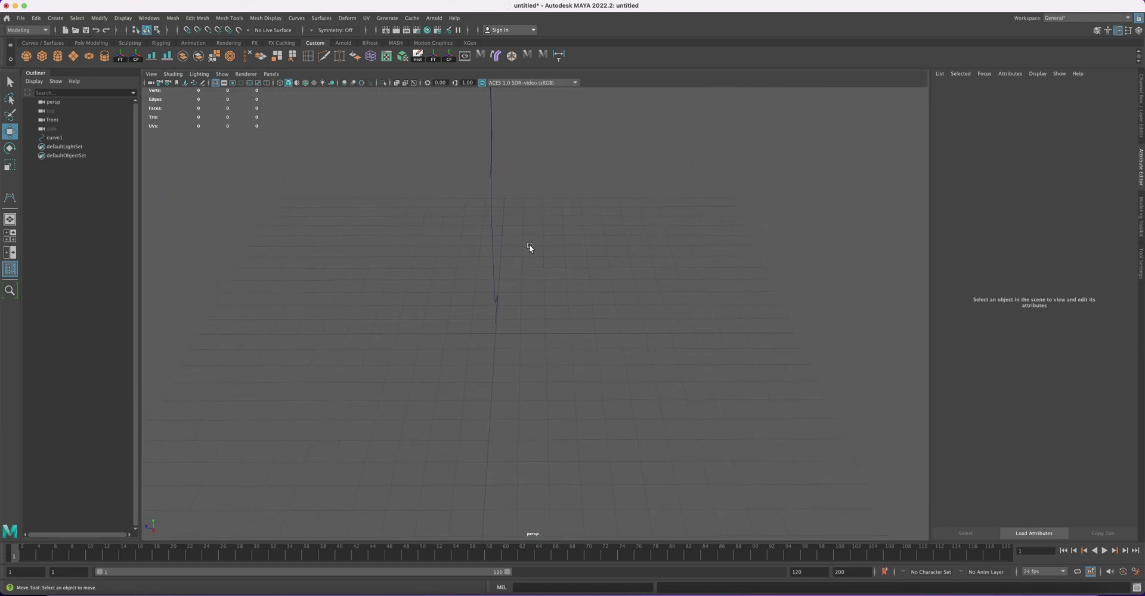
Revolve the profile curve into a full wine glass surface.
{"action": "left_click", "coordinate": [507, 247]}
{"action": "left_click_drag", "start_coordinate": [511, 250], "coordinate": [529, 315], "text": "alt"}
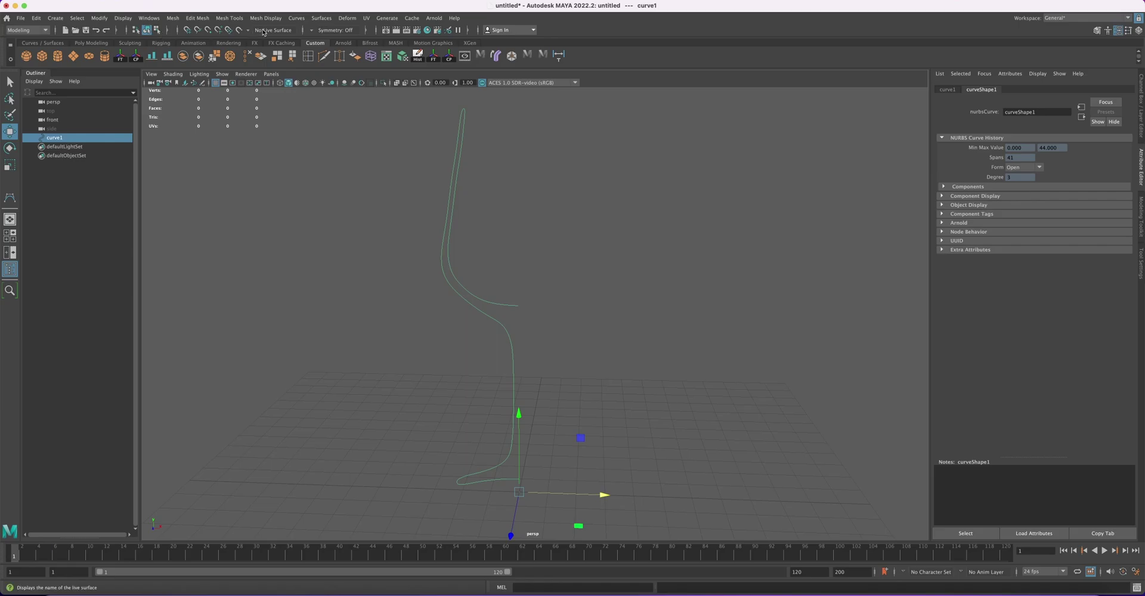
{"action": "left_click", "coordinate": [320, 19]}
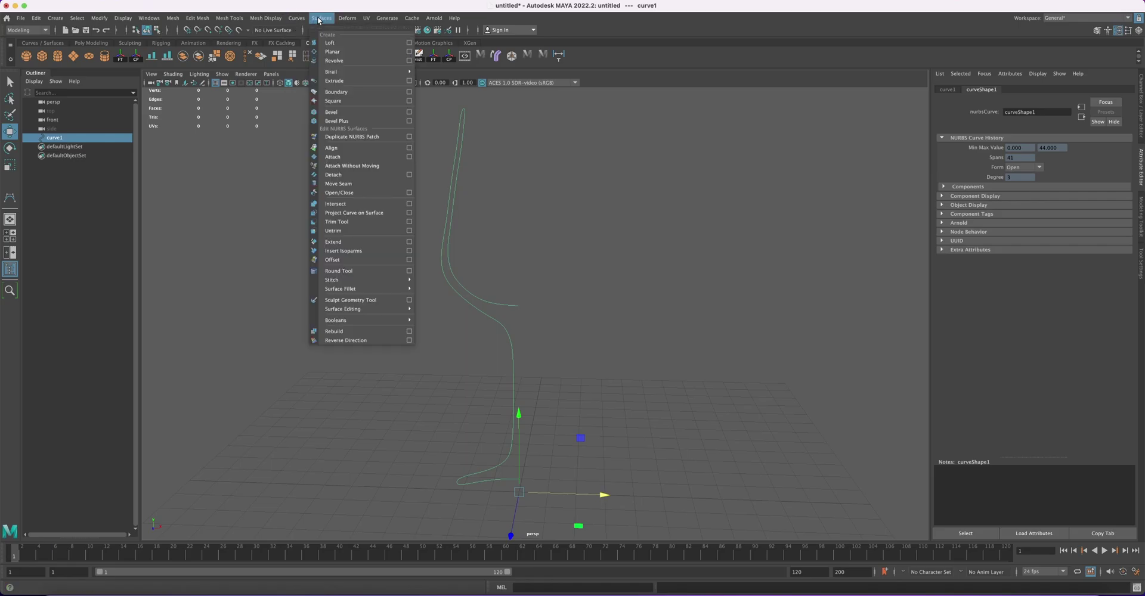
{"action": "left_click", "coordinate": [345, 61]}
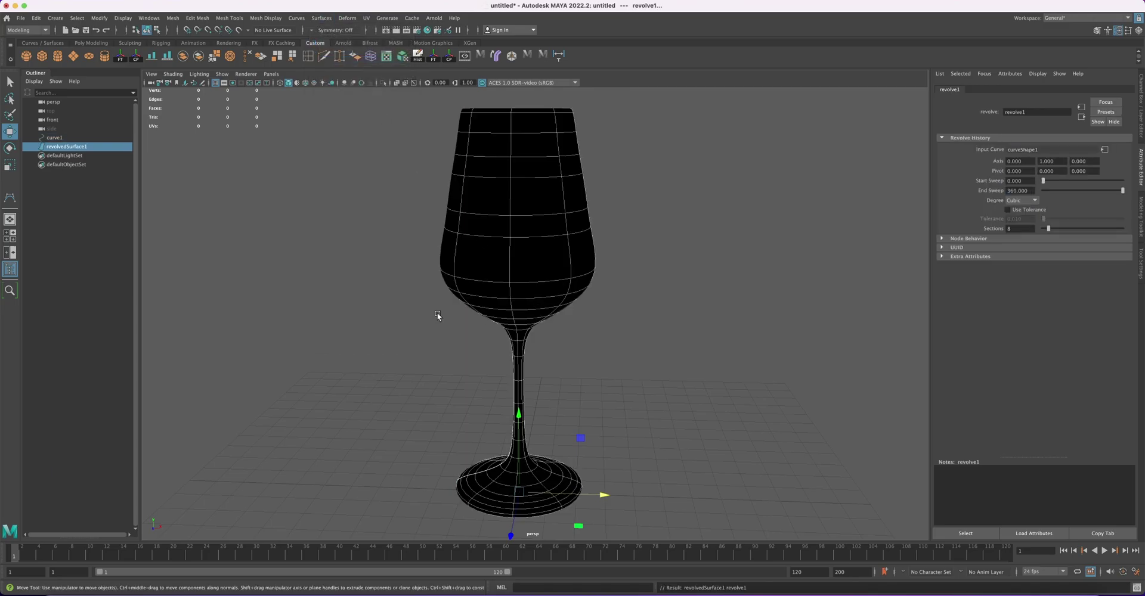
Reverse the direction of the profile curve to flip the revolved surface's normals.
{"action": "left_click_drag", "start_coordinate": [439, 318], "coordinate": [482, 272], "text": "alt"}
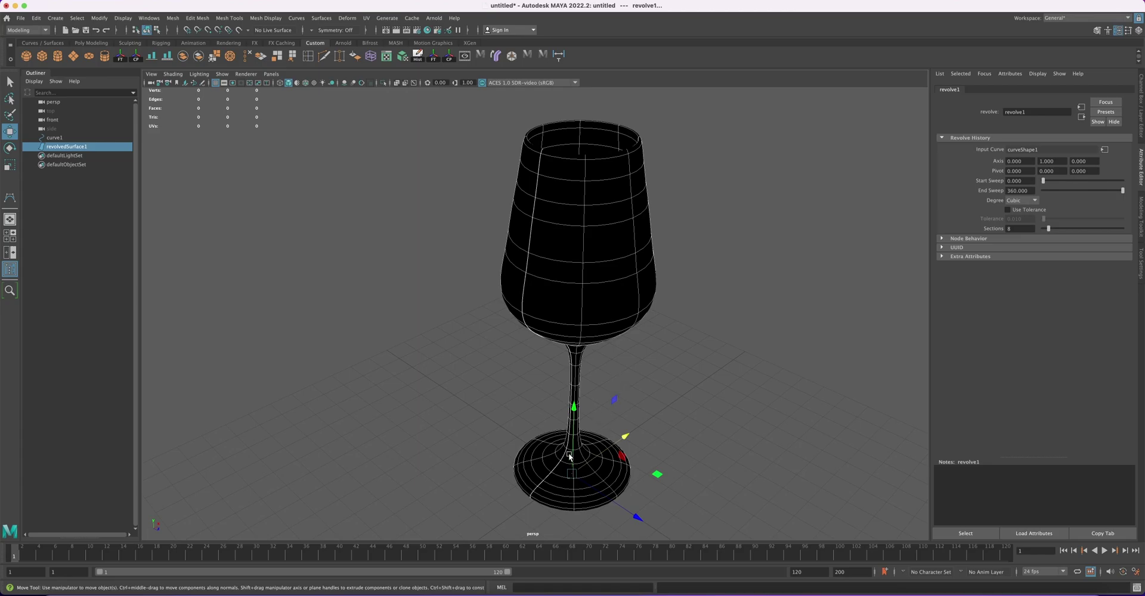
{"action": "left_click_drag", "start_coordinate": [615, 250], "coordinate": [547, 305], "text": "alt"}
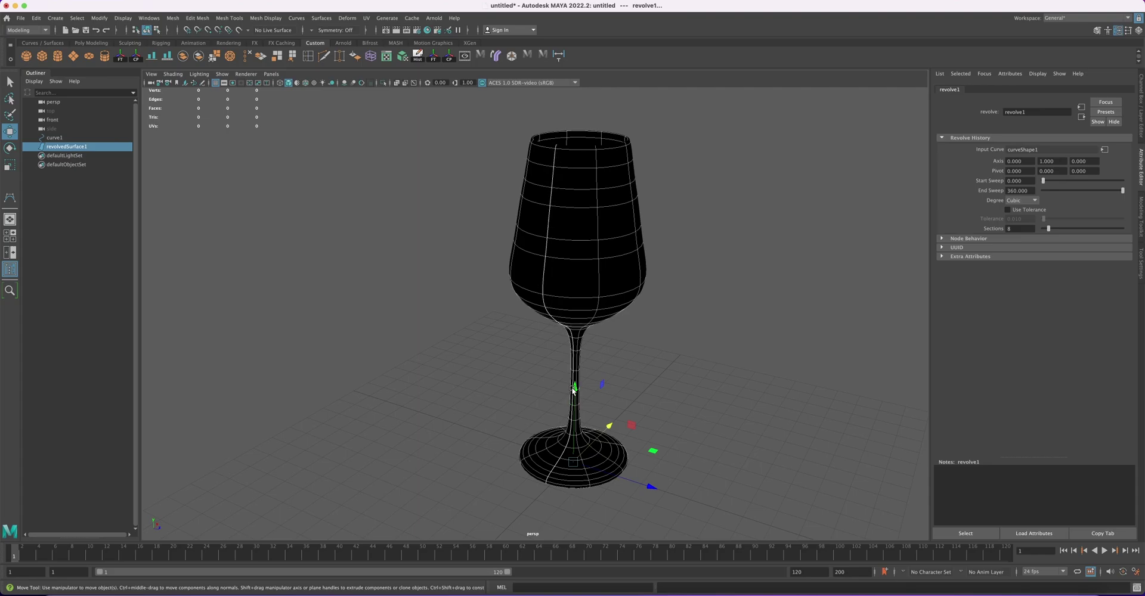
{"action": "left_click_drag", "start_coordinate": [576, 311], "coordinate": [553, 310], "text": "alt"}
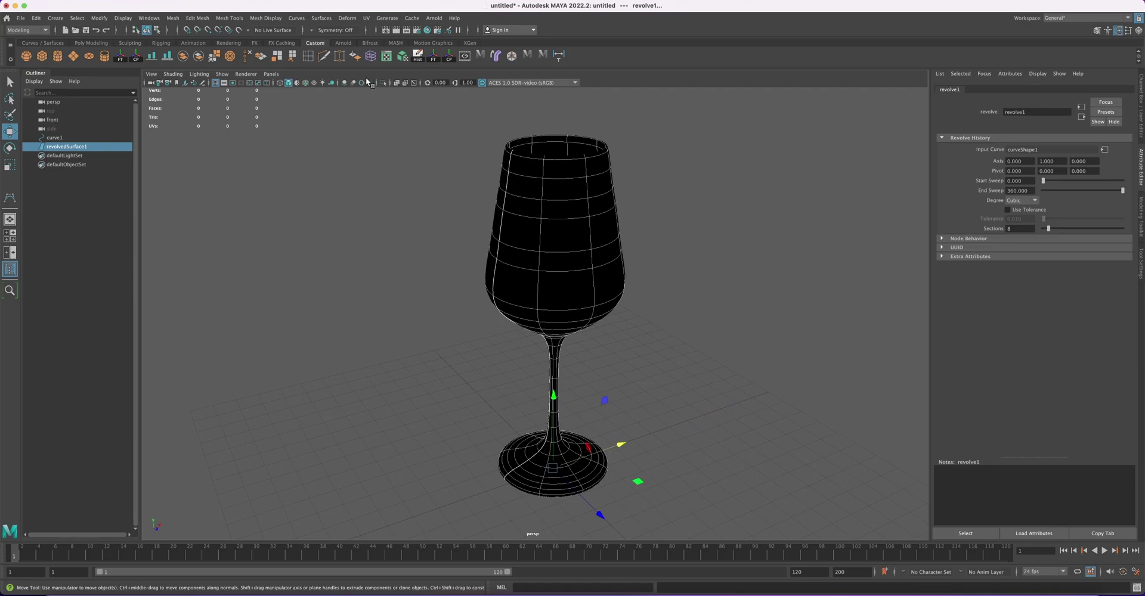
{"action": "left_click", "coordinate": [53, 137]}
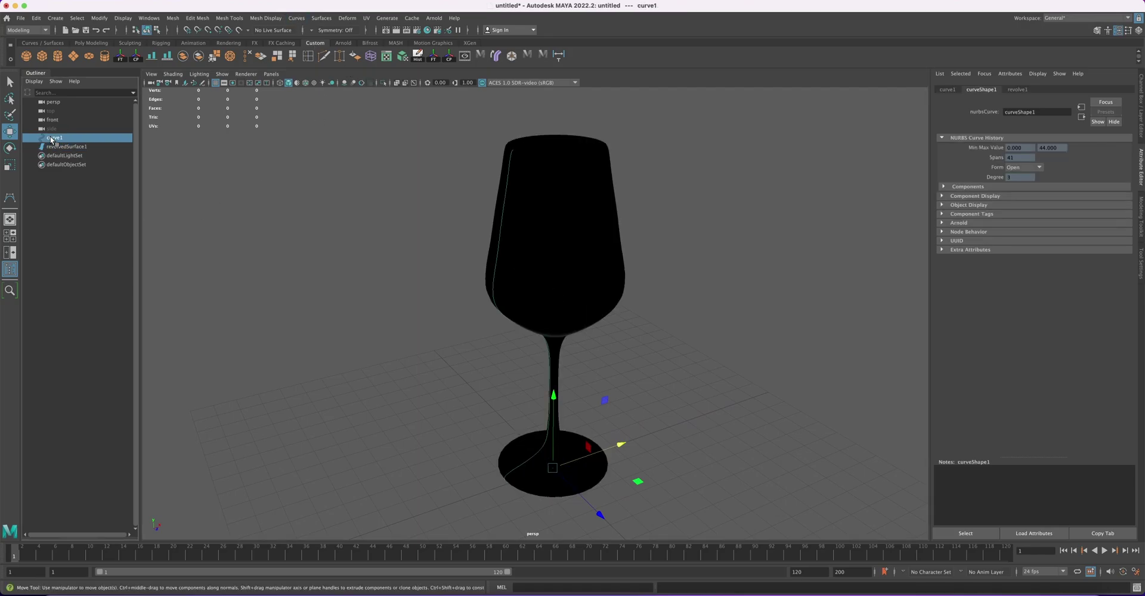
{"action": "left_click", "coordinate": [296, 18]}
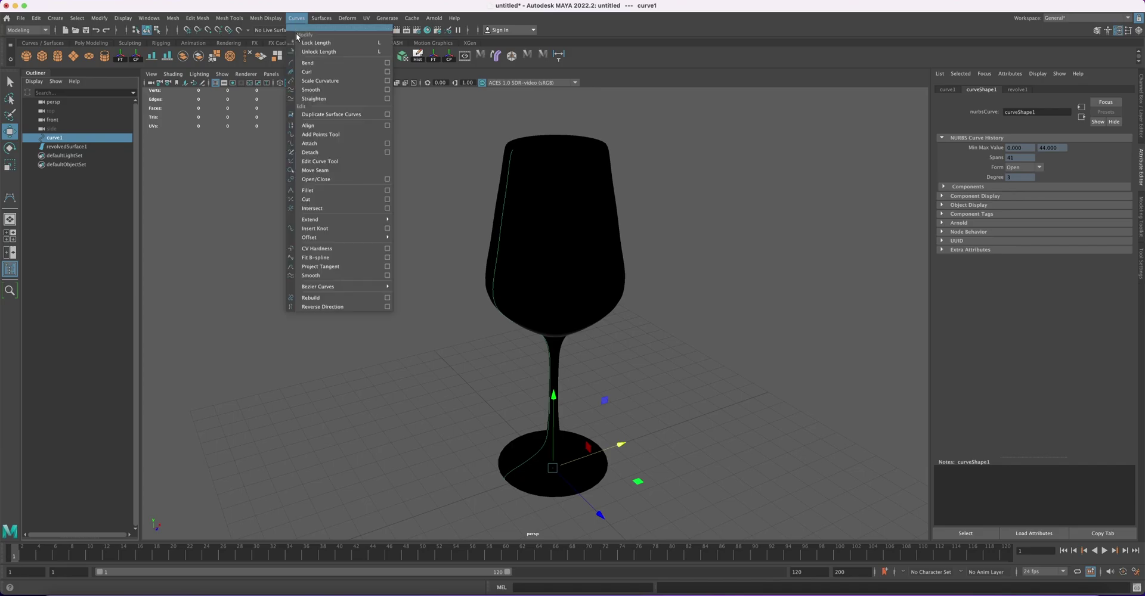
{"action": "left_click", "coordinate": [317, 307]}
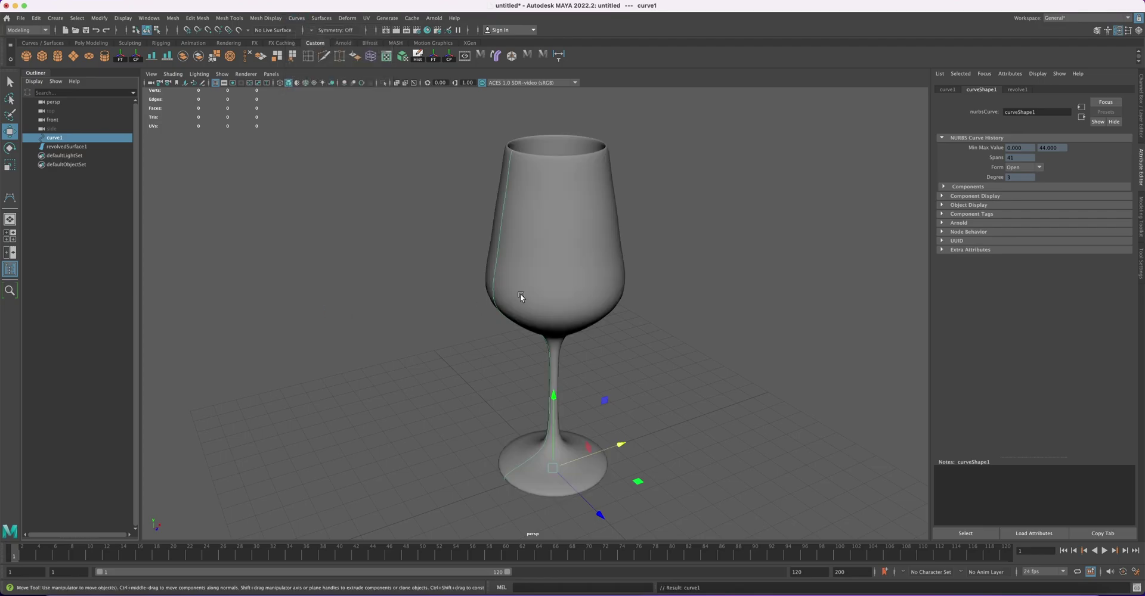
Select the revolved glass surface and reset the NURBS to Polygons conversion options to their defaults.
{"action": "left_click_drag", "start_coordinate": [550, 231], "coordinate": [526, 248], "text": "alt"}
{"action": "left_click_drag", "start_coordinate": [484, 292], "coordinate": [552, 266], "text": "alt"}
{"action": "left_click", "coordinate": [540, 268]}
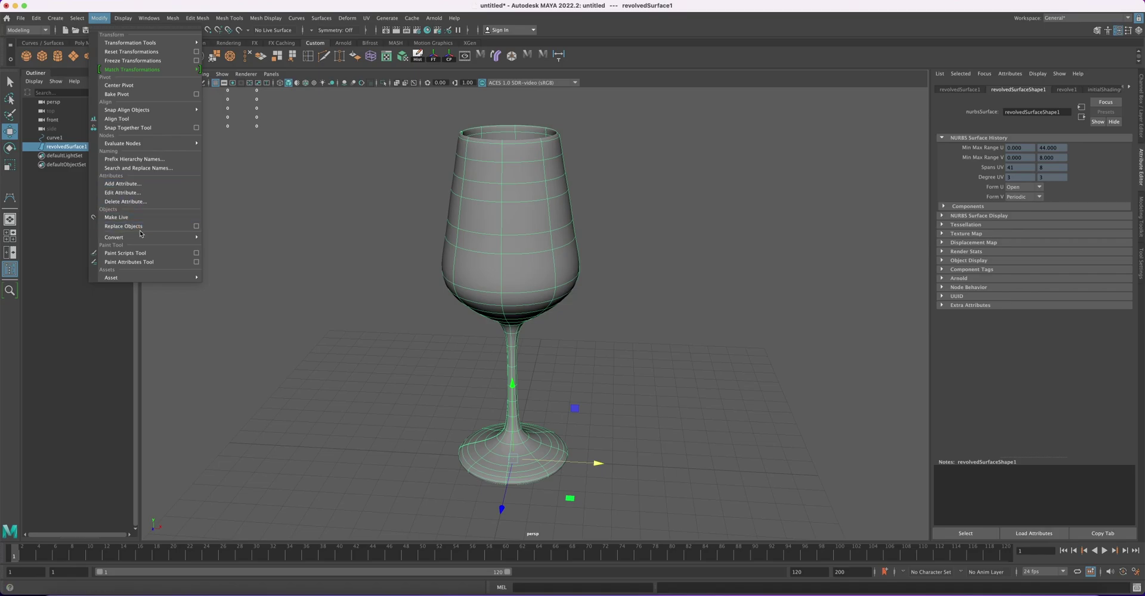
{"action": "mouse_move", "coordinate": [142, 238]}
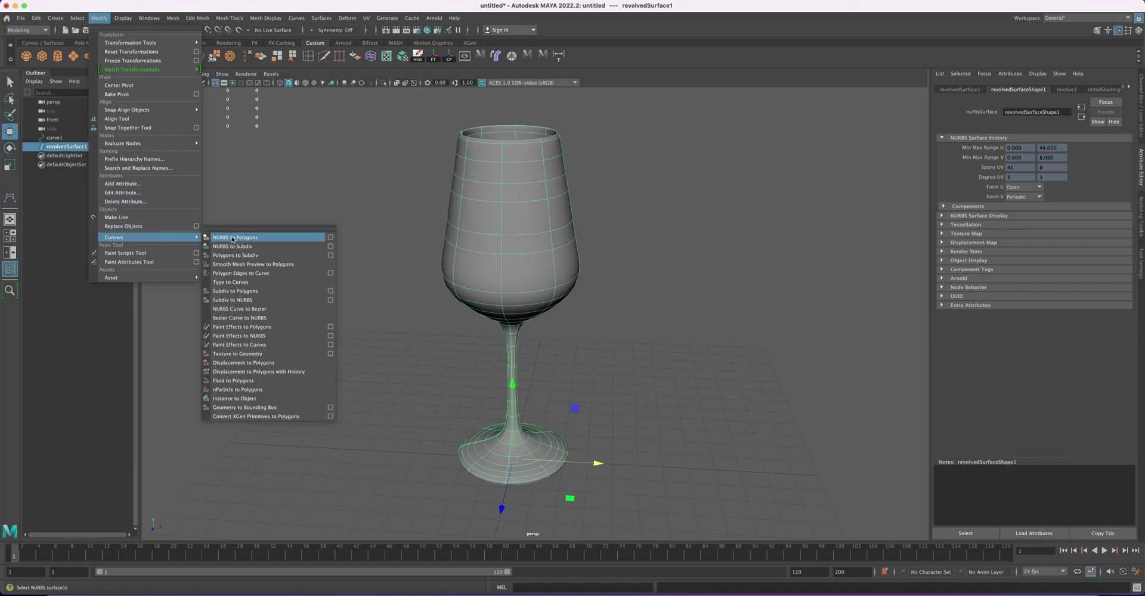
{"action": "left_click", "coordinate": [331, 238]}
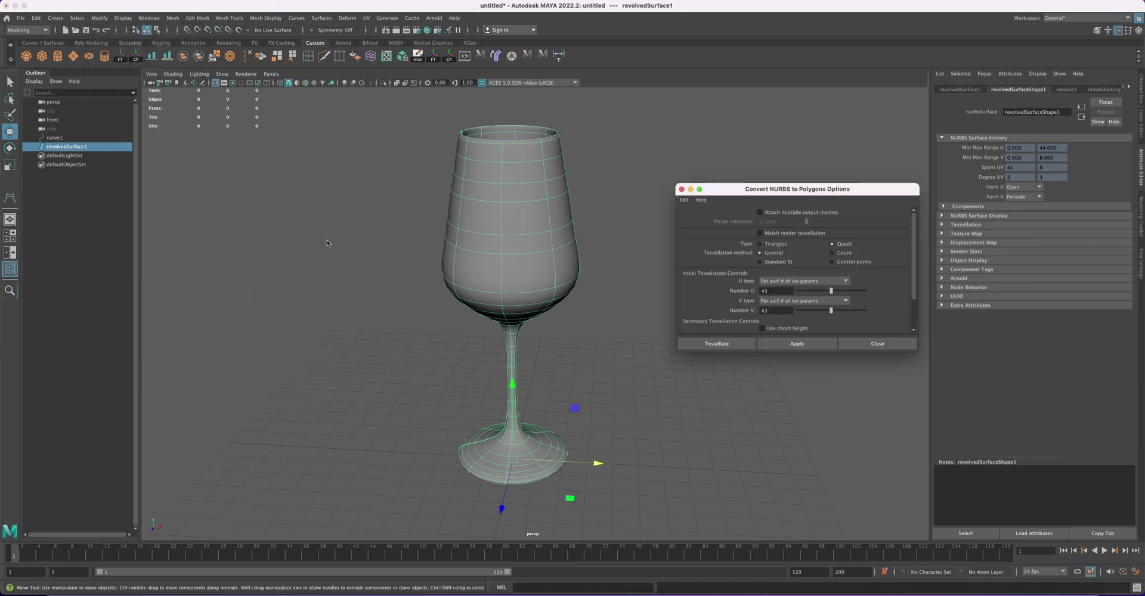
{"action": "left_click", "coordinate": [684, 199]}
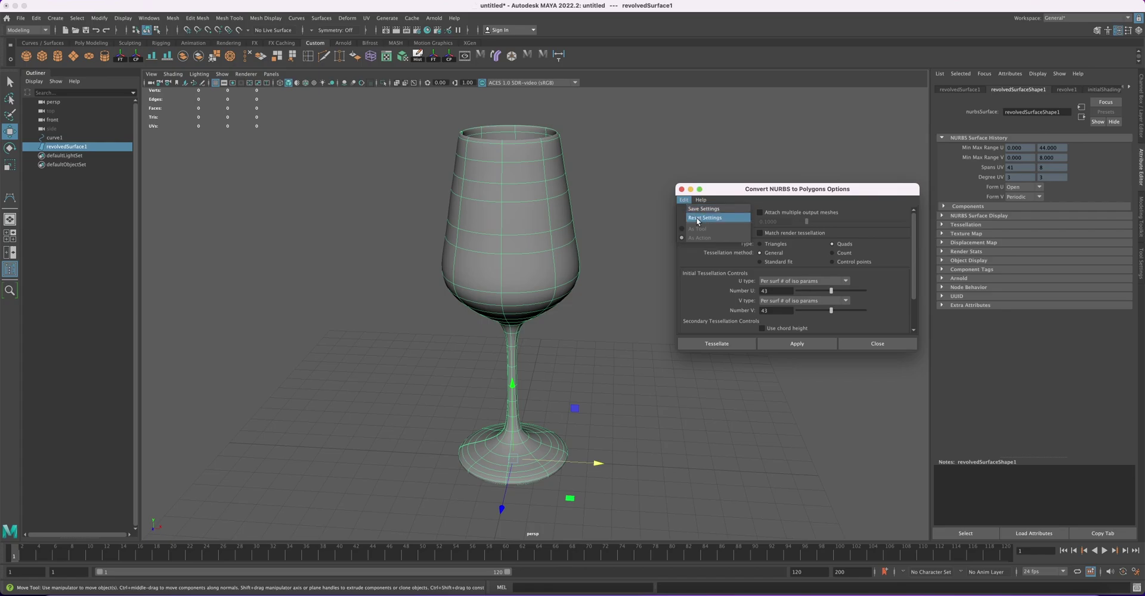
{"action": "left_click", "coordinate": [702, 218]}
{"action": "left_click_drag", "start_coordinate": [527, 295], "coordinate": [537, 292], "text": "alt"}
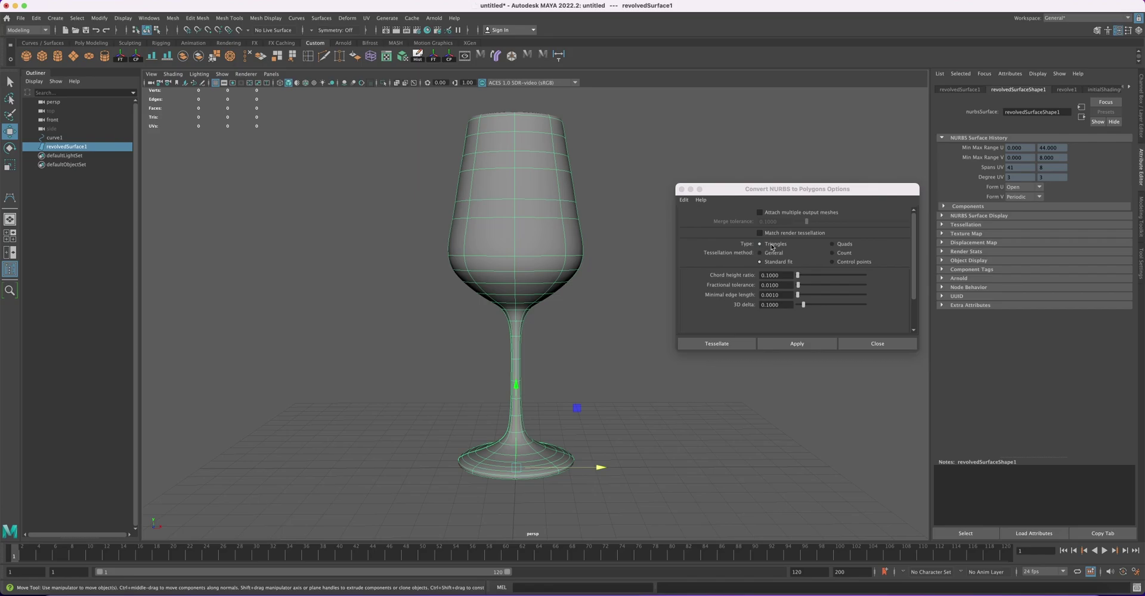
Set the conversion to Quads with General tessellation, and both U and V types to Per surf # of iso params.
{"action": "left_click", "coordinate": [833, 245]}
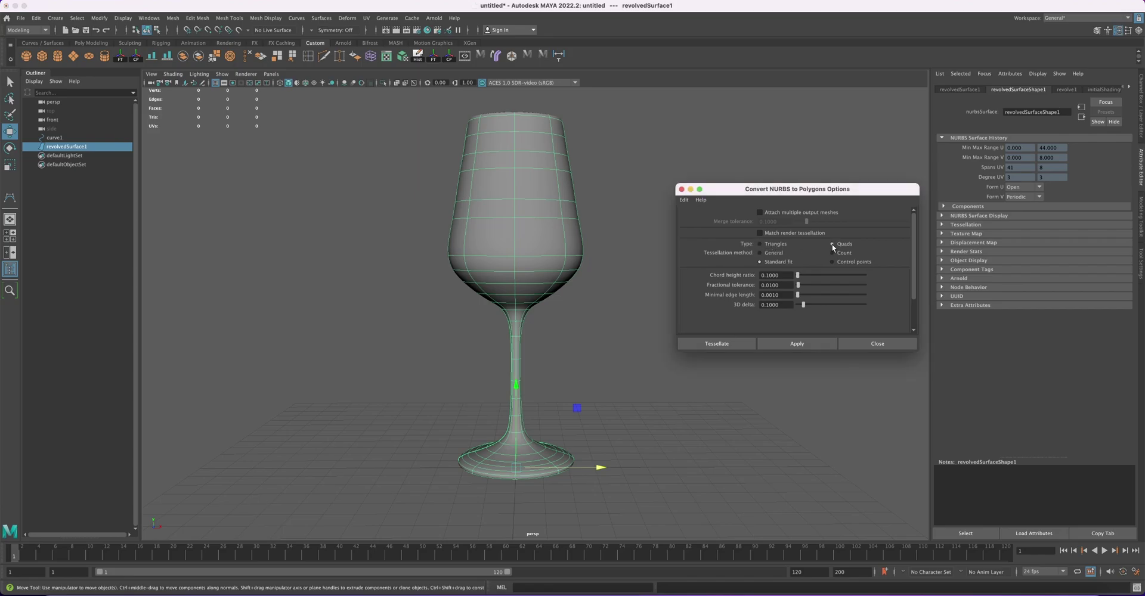
{"action": "left_click", "coordinate": [760, 254]}
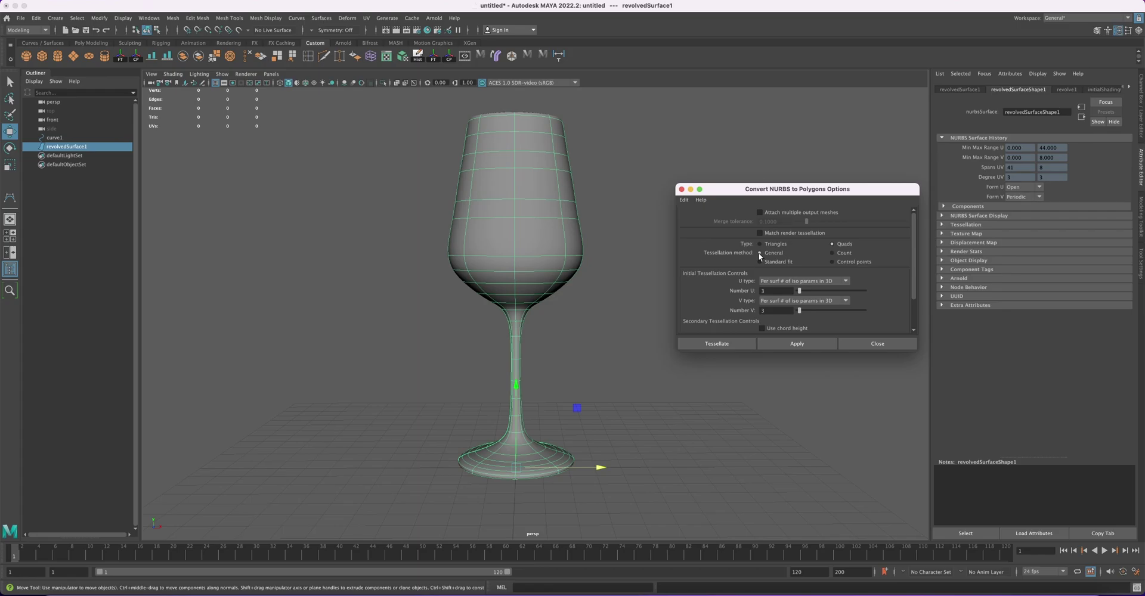
{"action": "left_click", "coordinate": [834, 282]}
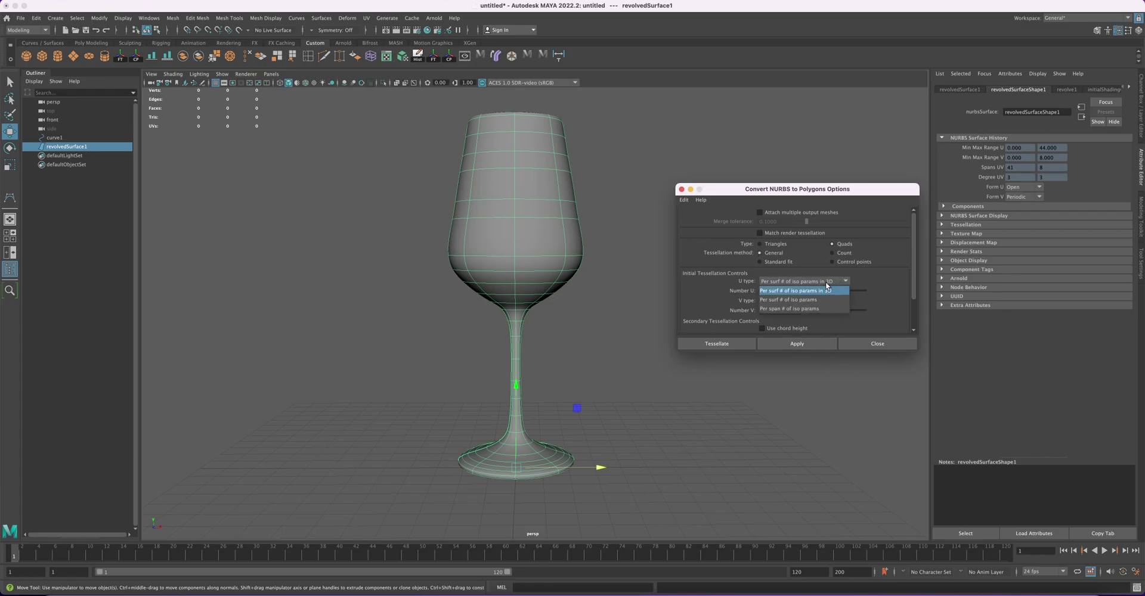
{"action": "left_click", "coordinate": [811, 300]}
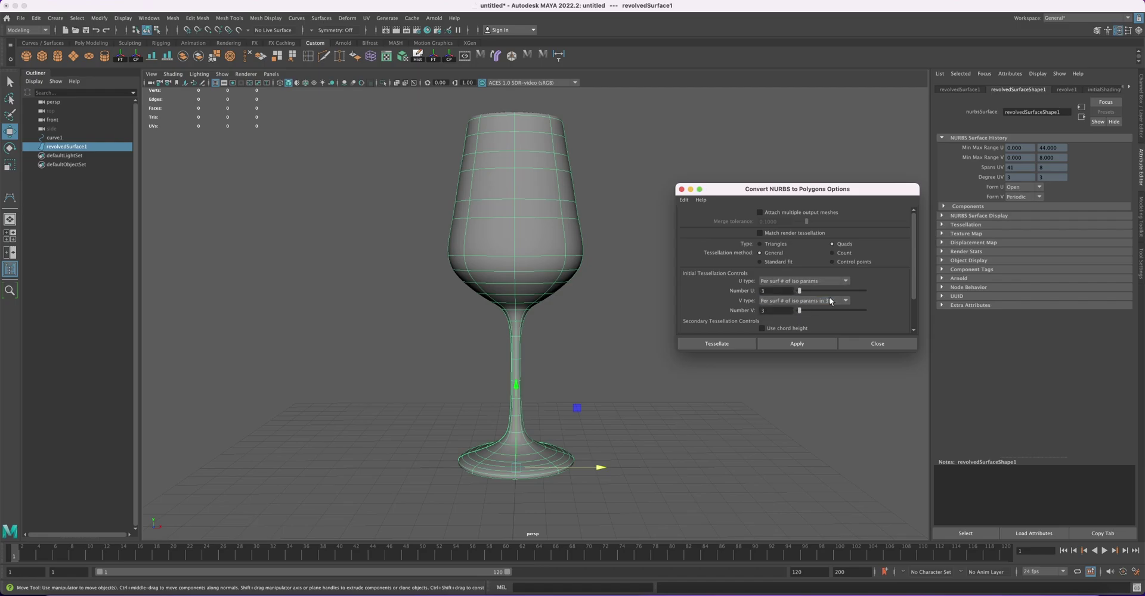
{"action": "left_click", "coordinate": [832, 302]}
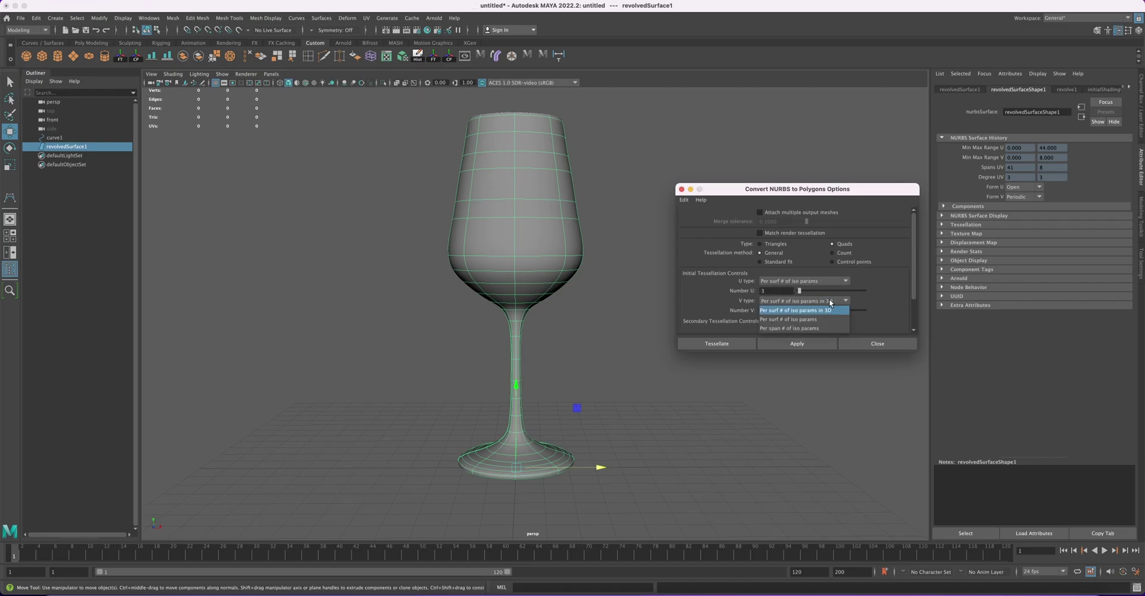
{"action": "left_click", "coordinate": [803, 321]}
Set Number U and Number V to 43, convert the glass surface to polygons and close the options.
{"action": "left_click_drag", "start_coordinate": [769, 292], "coordinate": [739, 294]}
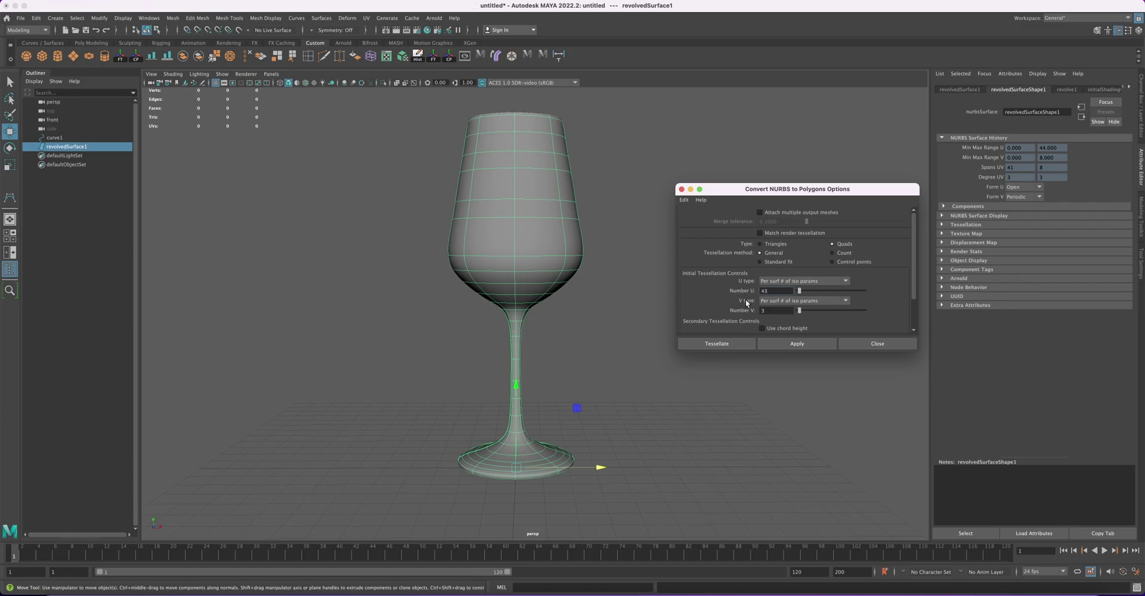
{"action": "left_click_drag", "start_coordinate": [770, 311], "coordinate": [747, 310]}
{"action": "left_click", "coordinate": [799, 345]}
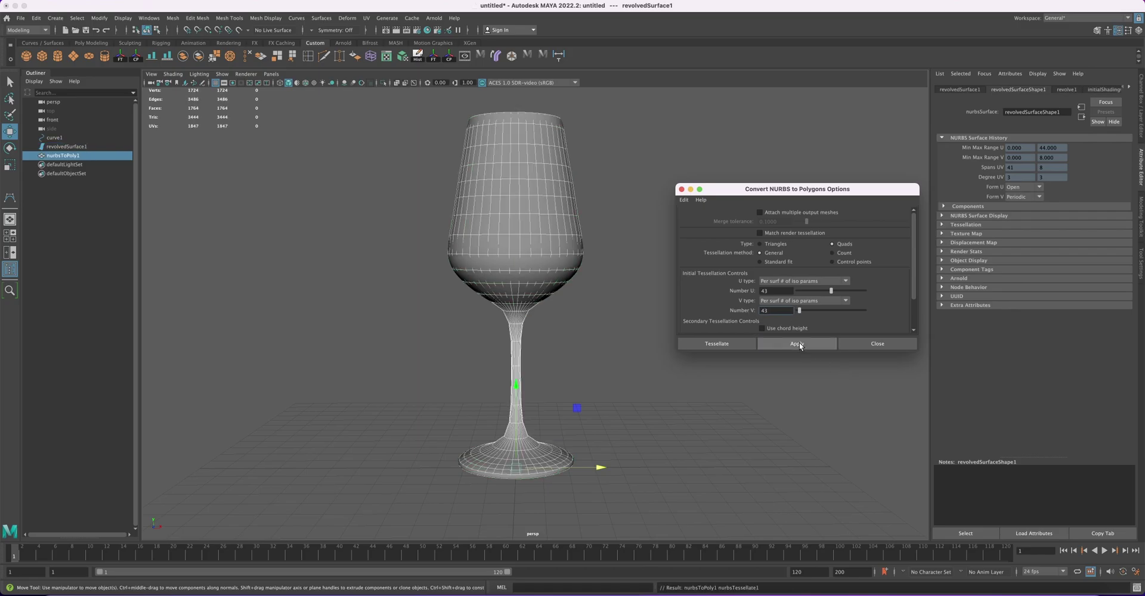
{"action": "left_click", "coordinate": [859, 344]}
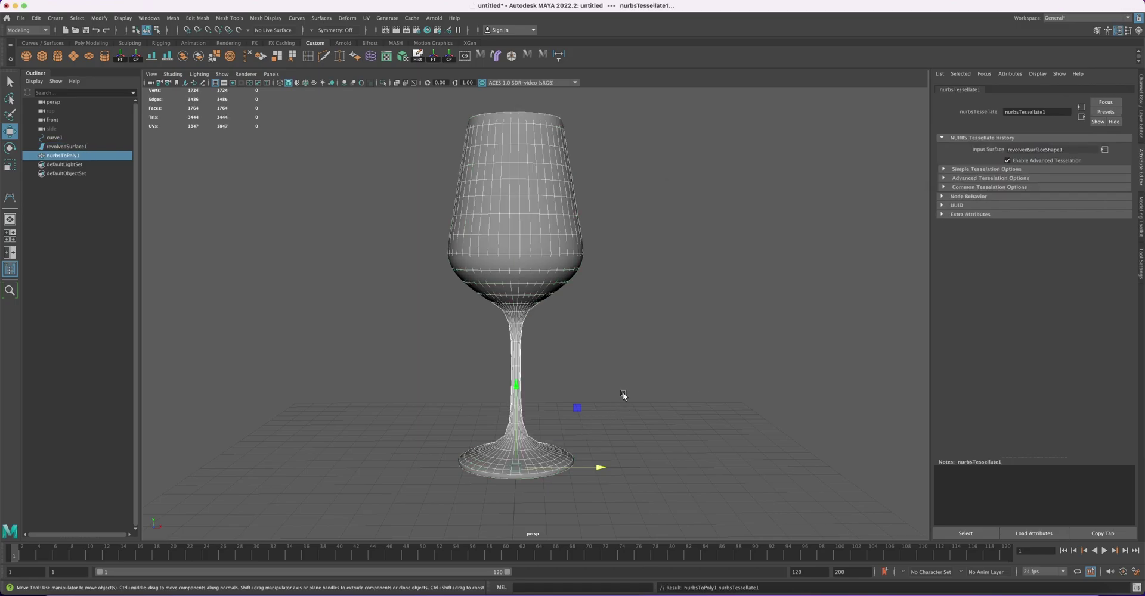
Move the polygon glass along X beside the original NURBS glass and turn on its smooth mesh preview.
{"action": "left_click_drag", "start_coordinate": [623, 392], "coordinate": [613, 399], "text": "alt"}
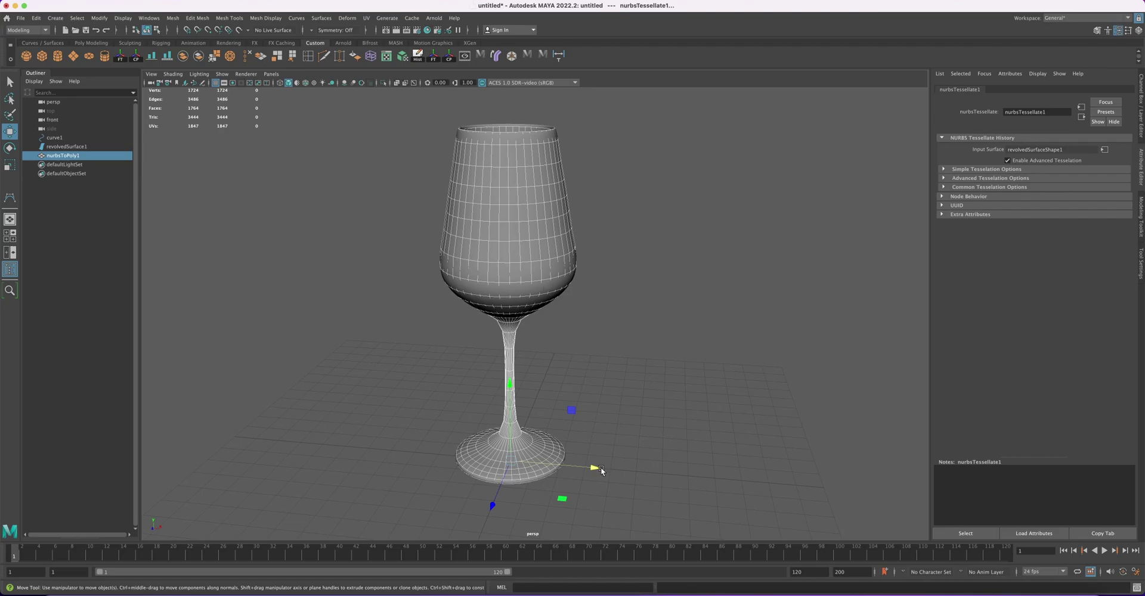
{"action": "left_click_drag", "start_coordinate": [601, 472], "coordinate": [740, 471]}
{"action": "left_click_drag", "start_coordinate": [700, 392], "coordinate": [611, 241], "text": "alt"}
{"action": "mouse_move", "coordinate": [610, 241]}
{"action": "right_mouse_down", "text": "alt"}
{"action": "mouse_move", "coordinate": [578, 253]}
{"action": "mouse_move", "coordinate": [596, 256]}
{"action": "right_mouse_up", "text": "alt"}
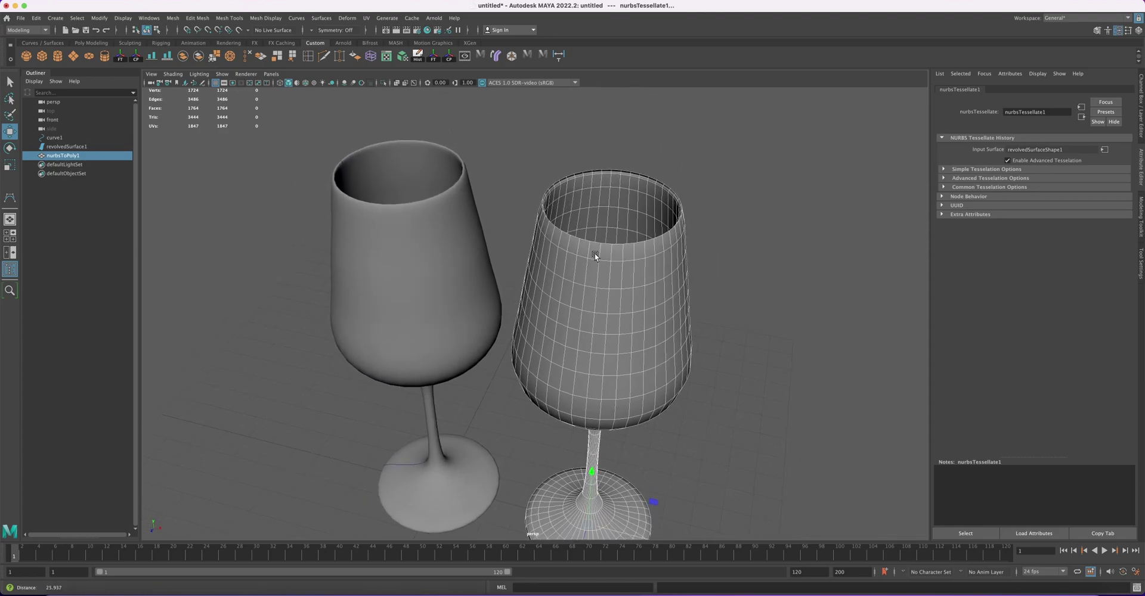
{"action": "left_click_drag", "start_coordinate": [595, 257], "coordinate": [583, 285], "text": "alt"}
{"action": "key", "text": "3"}
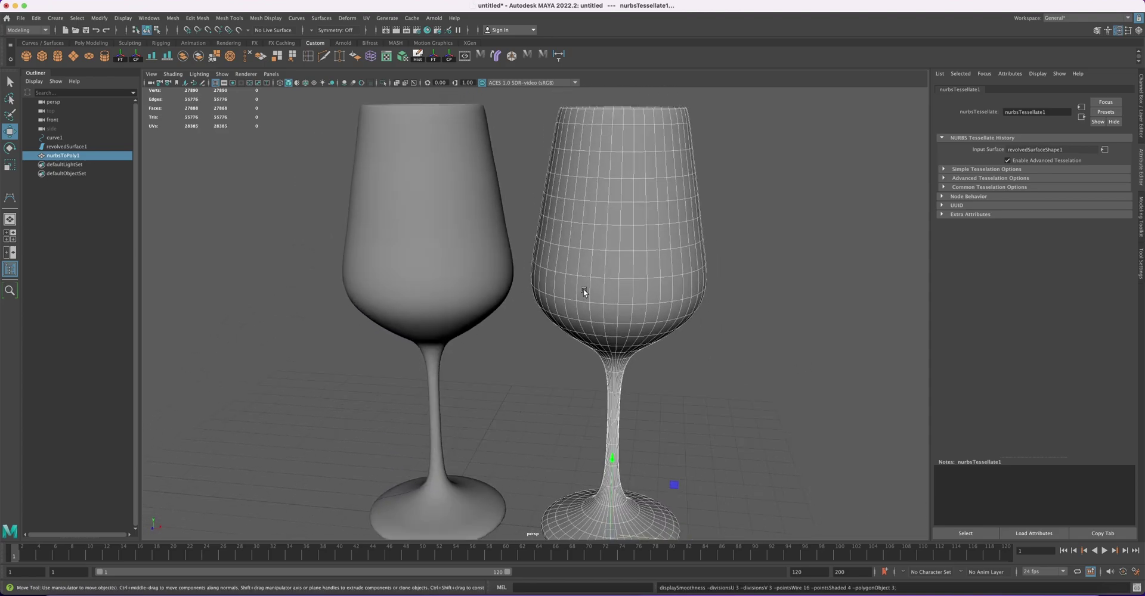
{"action": "left_click", "coordinate": [728, 292]}
{"action": "left_click_drag", "start_coordinate": [729, 293], "coordinate": [603, 328], "text": "alt"}
Delete the original NURBS glass surface and its profile curve, keeping only the polygon glass.
{"action": "left_click", "coordinate": [629, 277]}
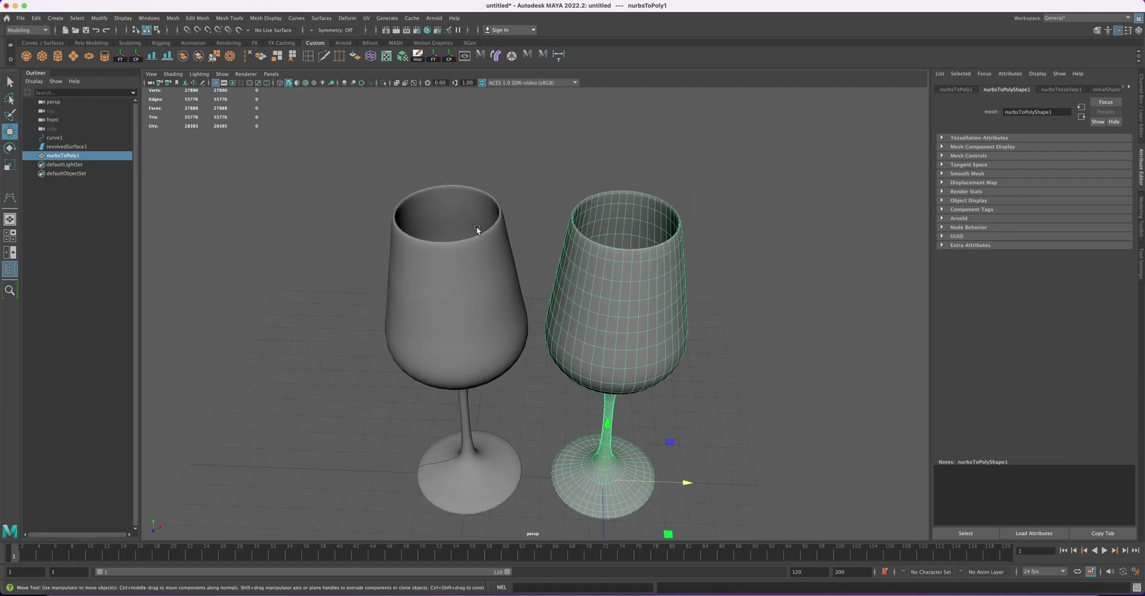
{"action": "left_click", "coordinate": [404, 317]}
{"action": "left_click_drag", "start_coordinate": [409, 312], "coordinate": [439, 323], "text": "alt"}
{"action": "key", "text": "Delete"}
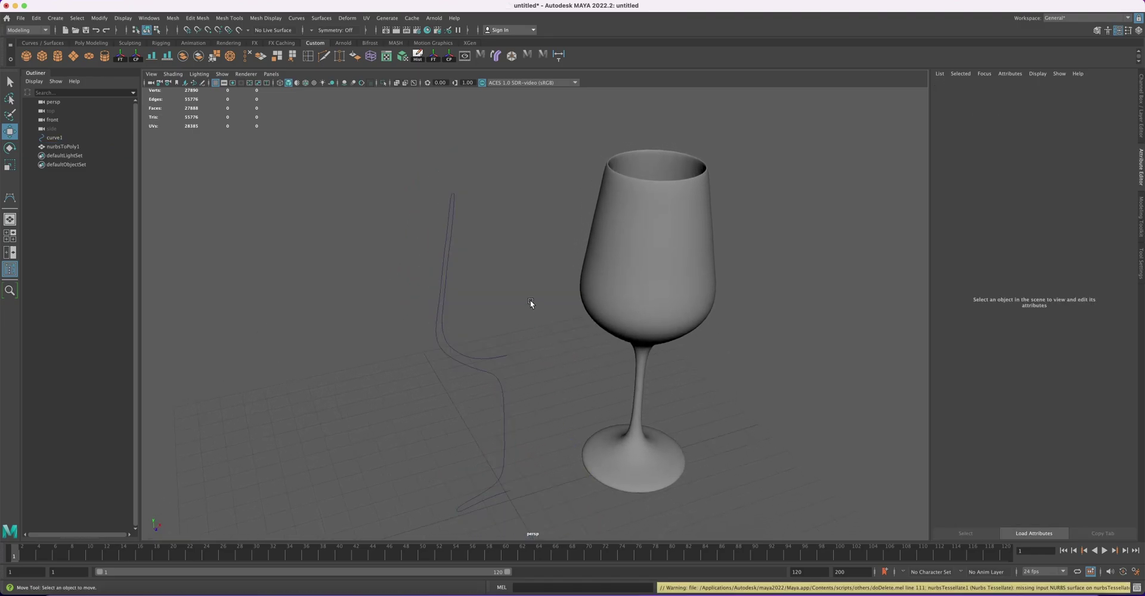
{"action": "left_click_drag", "start_coordinate": [531, 301], "coordinate": [390, 301]}
{"action": "key", "text": "Delete"}
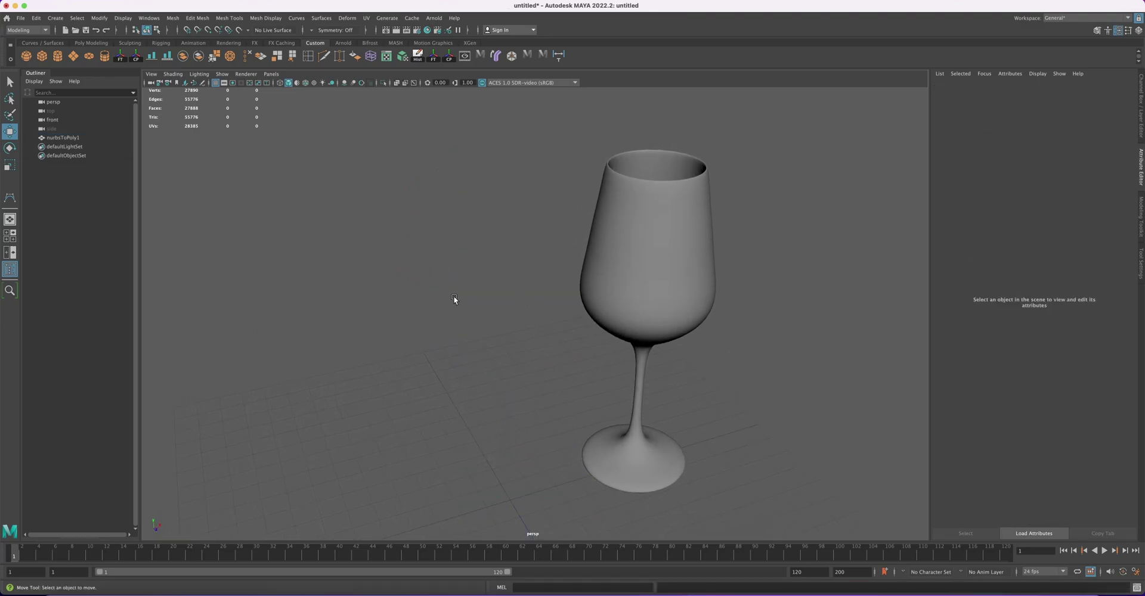
Select the polygon glass and turn off its smooth mesh preview to examine the rim geometry up close.
{"action": "left_click", "coordinate": [642, 233]}
{"action": "left_click_drag", "start_coordinate": [642, 234], "coordinate": [468, 303], "text": "alt"}
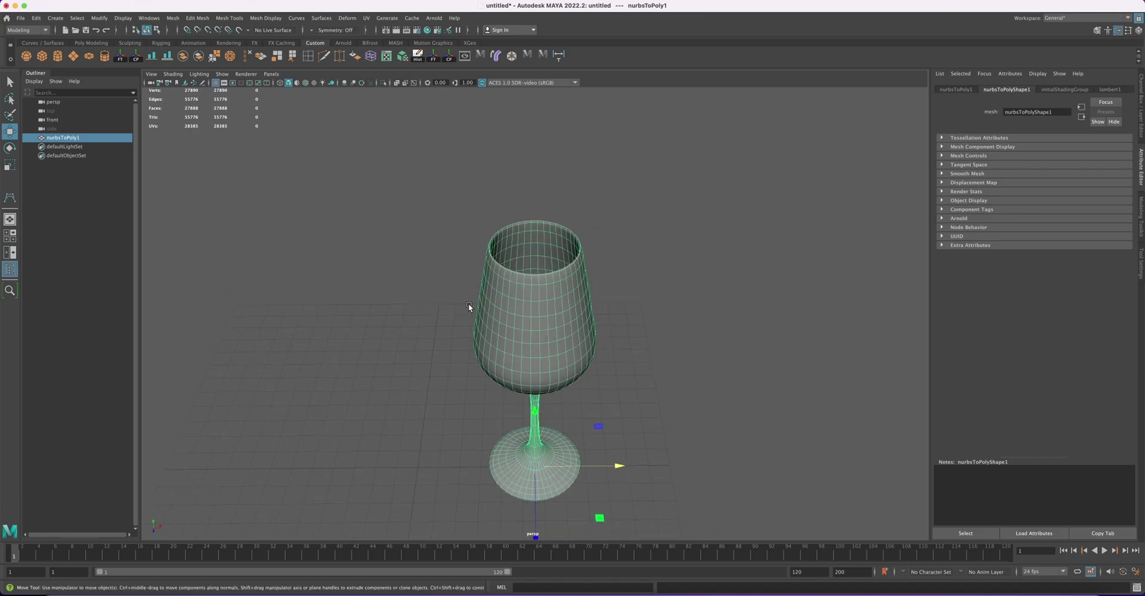
{"action": "right_click_drag", "start_coordinate": [467, 303], "coordinate": [593, 355], "text": "alt"}
{"action": "left_click_drag", "start_coordinate": [592, 354], "coordinate": [438, 304], "text": "alt"}
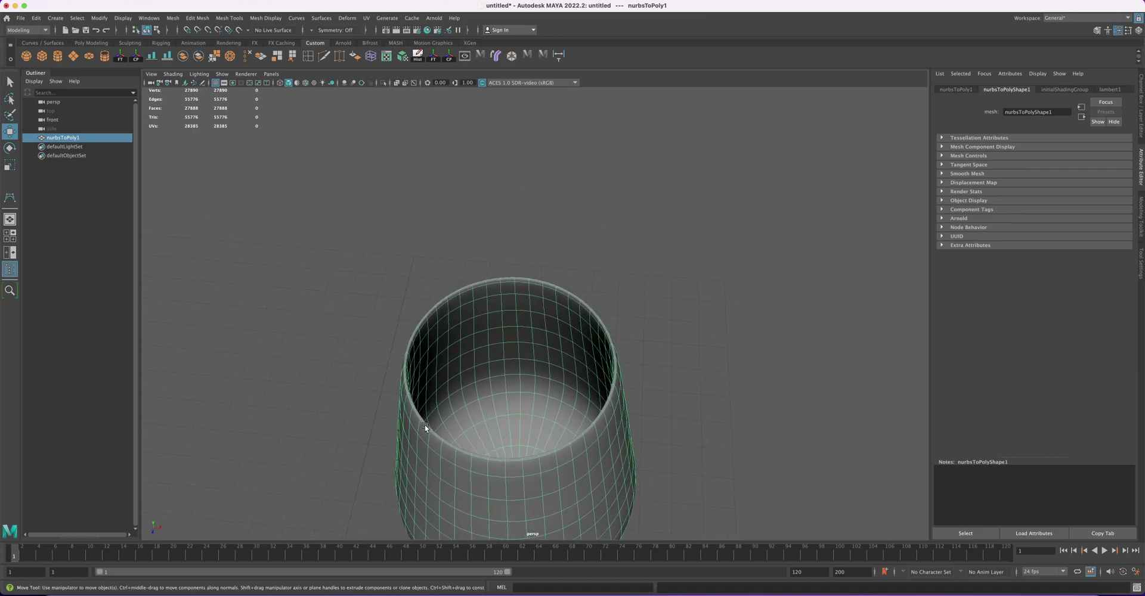
{"action": "left_click_drag", "start_coordinate": [420, 422], "coordinate": [353, 355], "text": "alt"}
{"action": "left_click", "coordinate": [309, 331]}
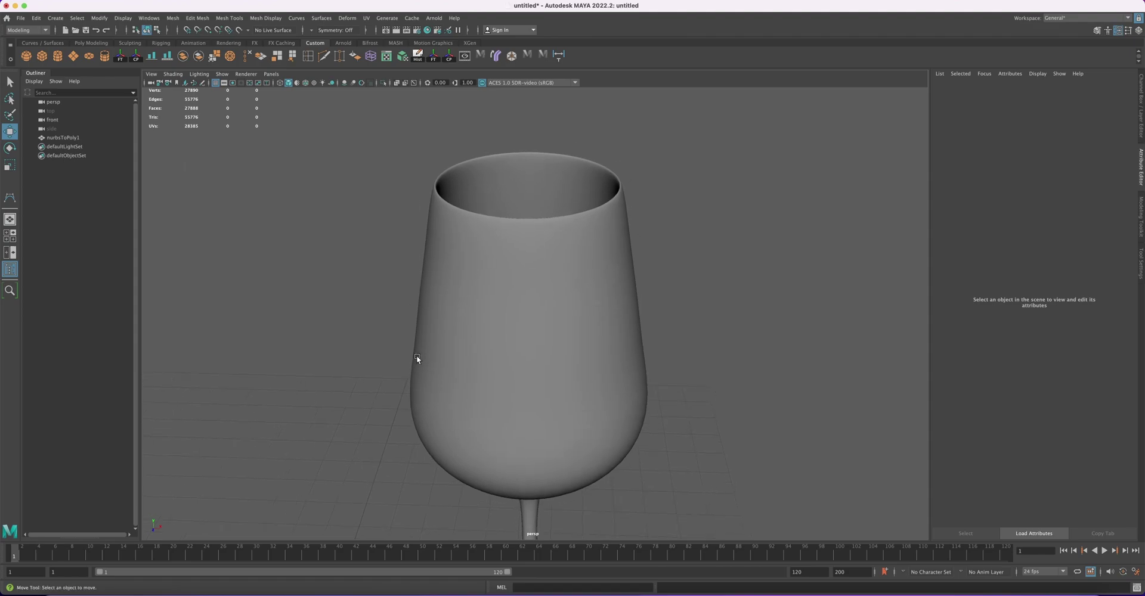
{"action": "left_click", "coordinate": [495, 302]}
{"action": "right_click_drag", "start_coordinate": [493, 280], "coordinate": [521, 339], "text": "alt"}
{"action": "key", "text": "1"}
{"action": "right_click_drag", "start_coordinate": [453, 297], "coordinate": [440, 346], "text": "alt"}
{"action": "left_click_drag", "start_coordinate": [439, 346], "coordinate": [366, 318], "text": "alt"}
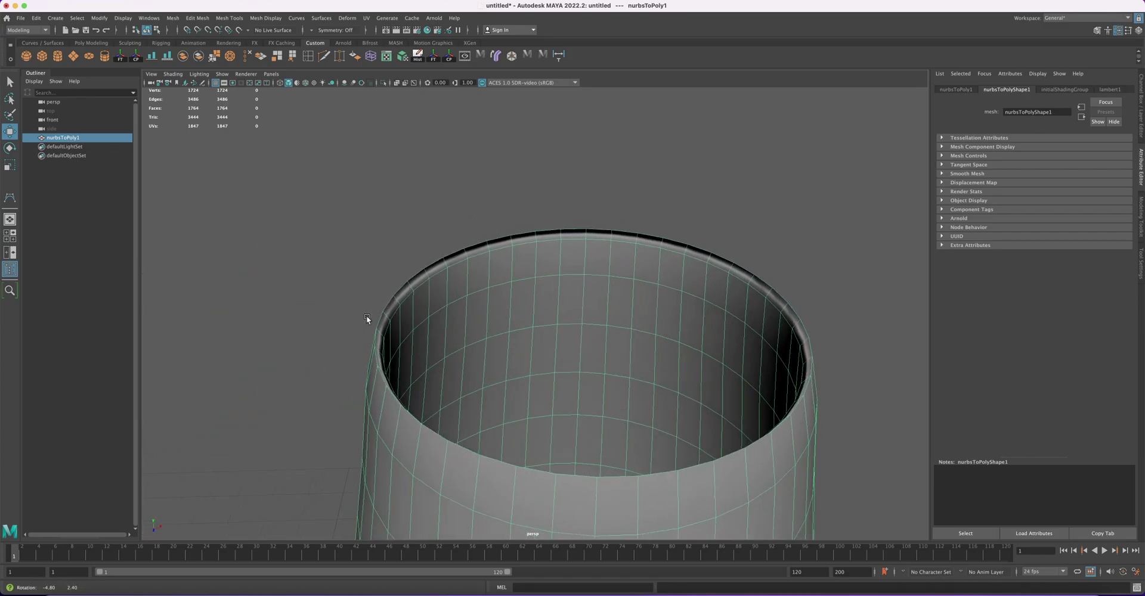
Select the edge loop around the glass rim and bevel it with a fraction of 0.5 and one segment.
{"action": "right_click_drag", "start_coordinate": [379, 382], "coordinate": [376, 357]}
{"action": "double_click", "coordinate": [376, 368]}
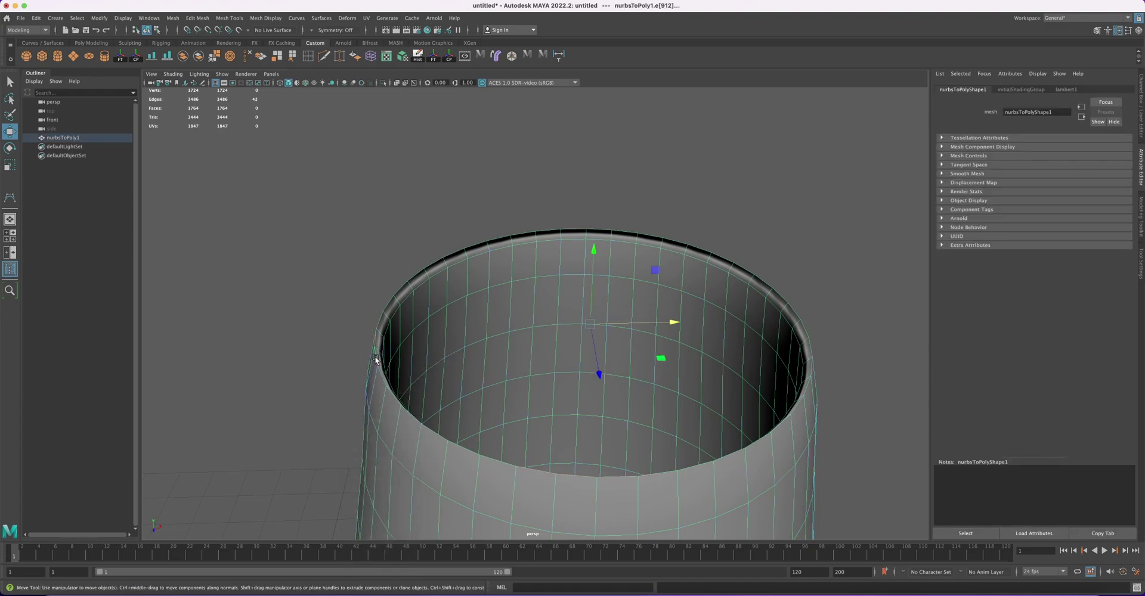
{"action": "left_click", "coordinate": [1141, 216]}
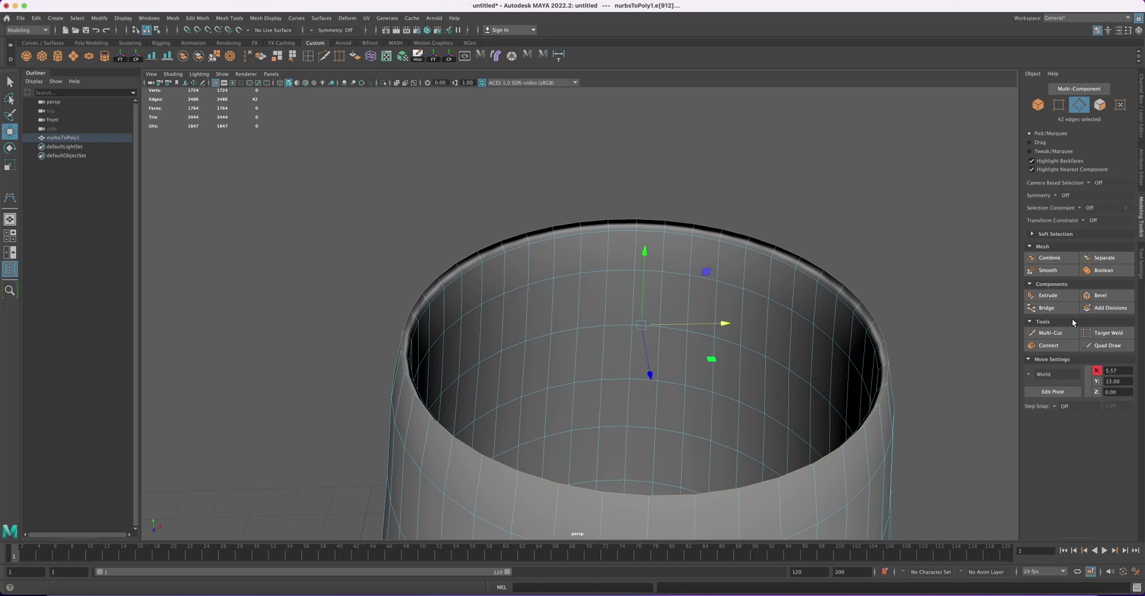
{"action": "left_click", "coordinate": [1095, 295]}
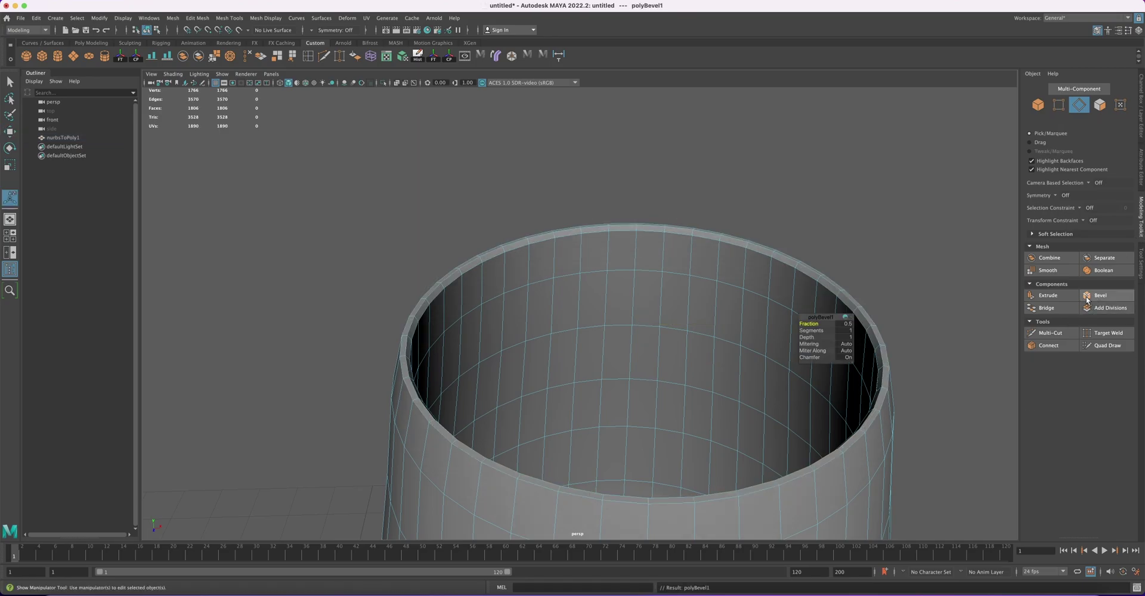
{"action": "middle_click_drag", "start_coordinate": [517, 341], "coordinate": [432, 263], "text": "alt"}
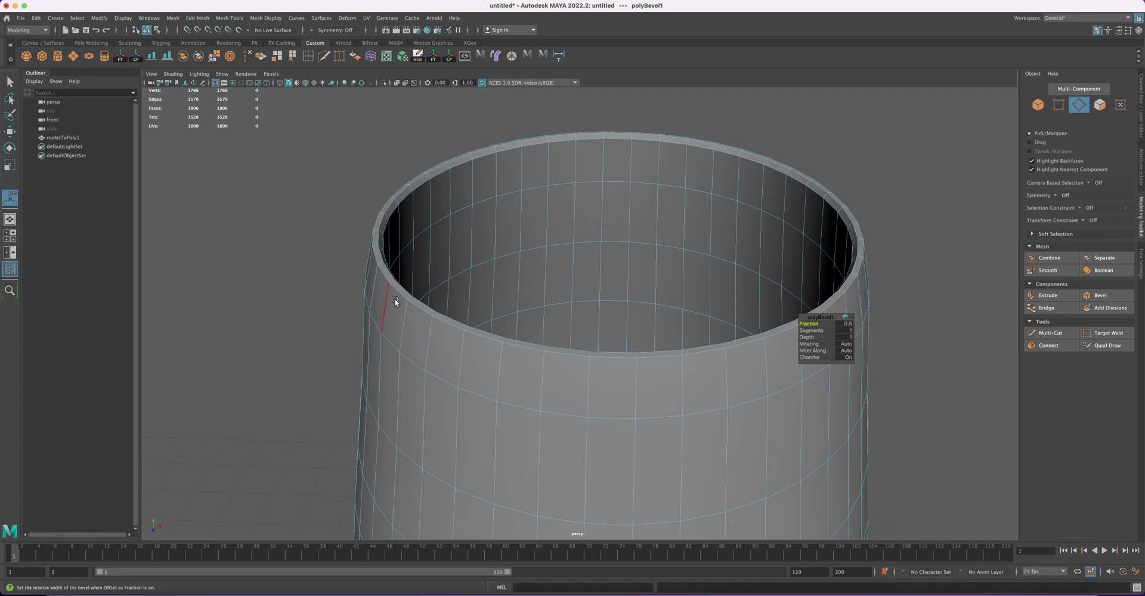
{"action": "right_click_drag", "start_coordinate": [663, 416], "coordinate": [602, 359], "text": "alt"}
{"action": "middle_click_drag", "start_coordinate": [633, 401], "coordinate": [579, 337], "text": "alt"}
Return the glass to Object Mode, turn on its smooth mesh preview and deselect it to review the full shape.
{"action": "right_click", "coordinate": [595, 300]}
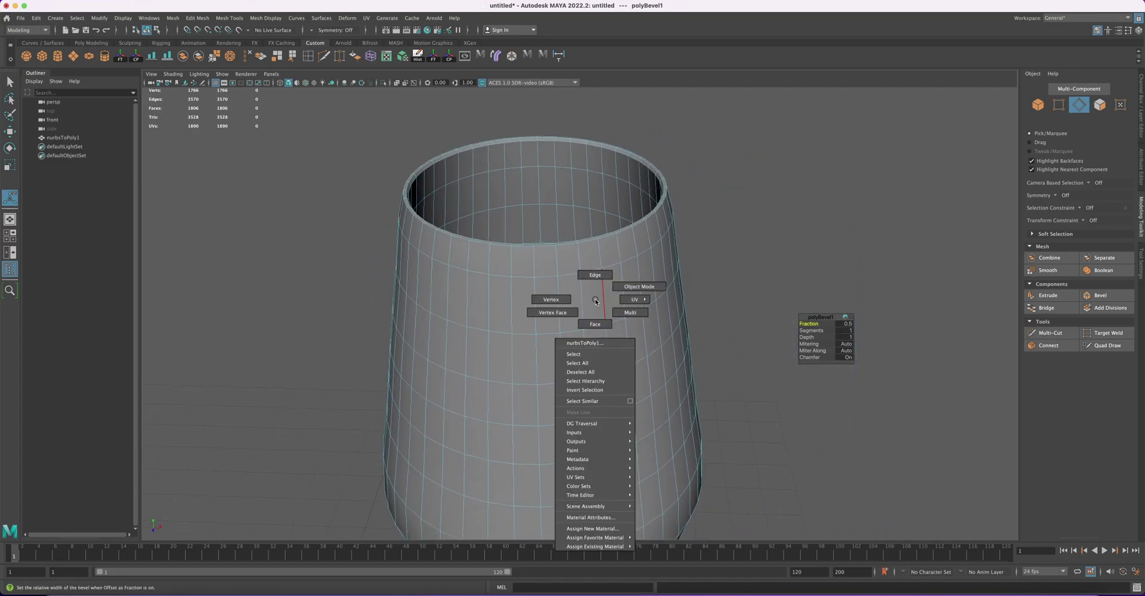
{"action": "left_click", "coordinate": [639, 287]}
{"action": "right_click_drag", "start_coordinate": [647, 378], "coordinate": [601, 349], "text": "alt"}
{"action": "key", "text": "3"}
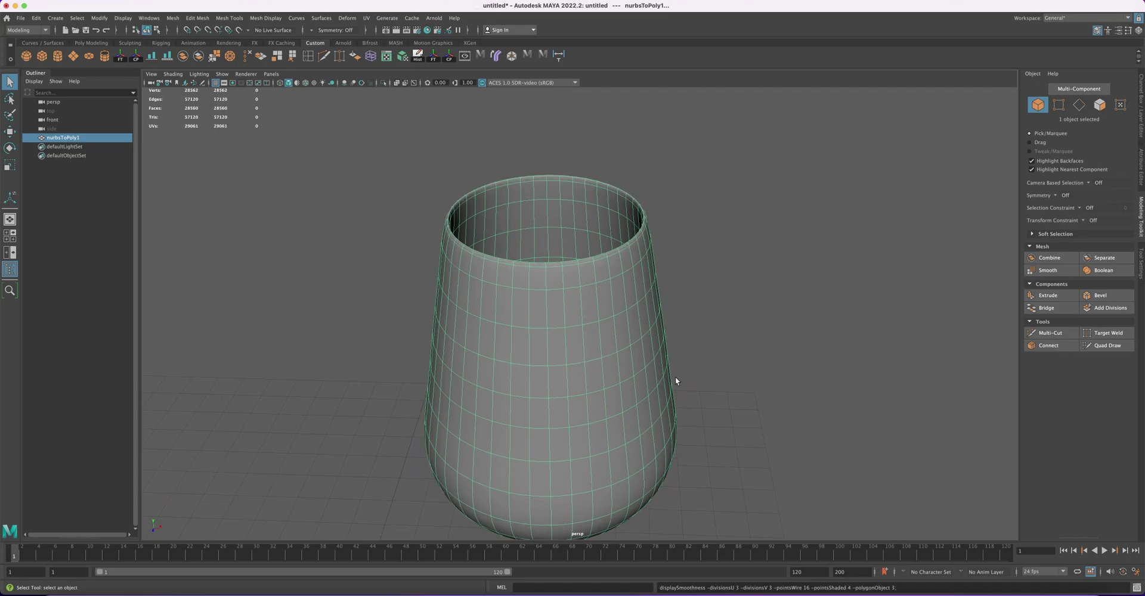
{"action": "left_click", "coordinate": [674, 384]}
{"action": "left_click_drag", "start_coordinate": [674, 384], "coordinate": [571, 384], "text": "alt"}
{"action": "right_click_drag", "start_coordinate": [611, 405], "coordinate": [535, 390], "text": "alt"}
{"action": "left_click_drag", "start_coordinate": [565, 426], "coordinate": [567, 375], "text": "alt"}
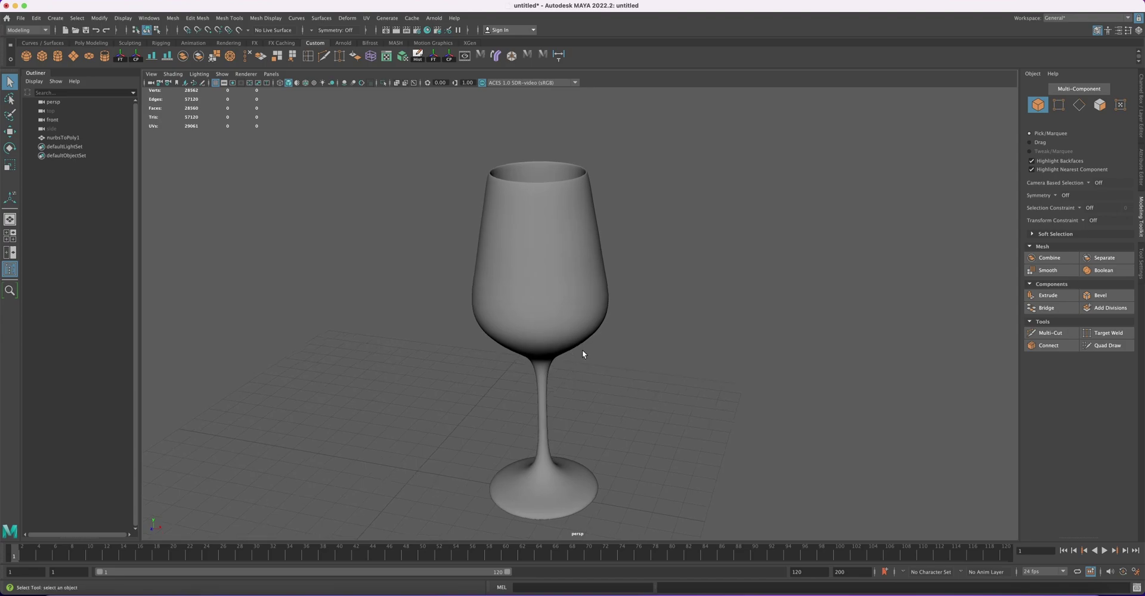
{"action": "left_click_drag", "start_coordinate": [580, 411], "coordinate": [543, 403], "text": "alt"}
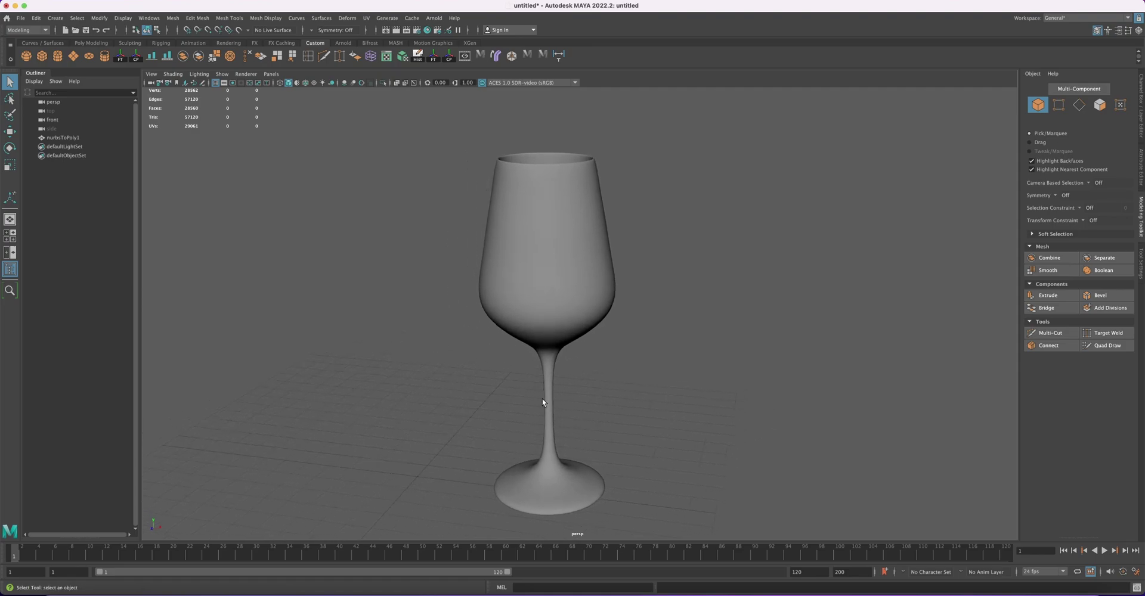